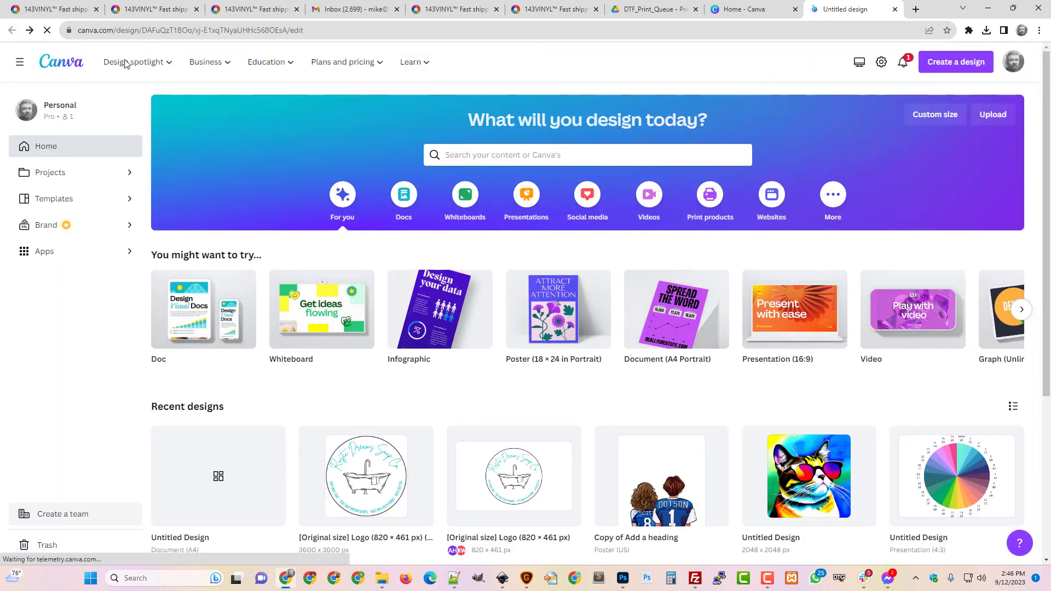
- Resize the blank A4 design to a custom 3600 × 3600 px size using pixel units
left_click(81, 57)
mouse_move(142, 181)
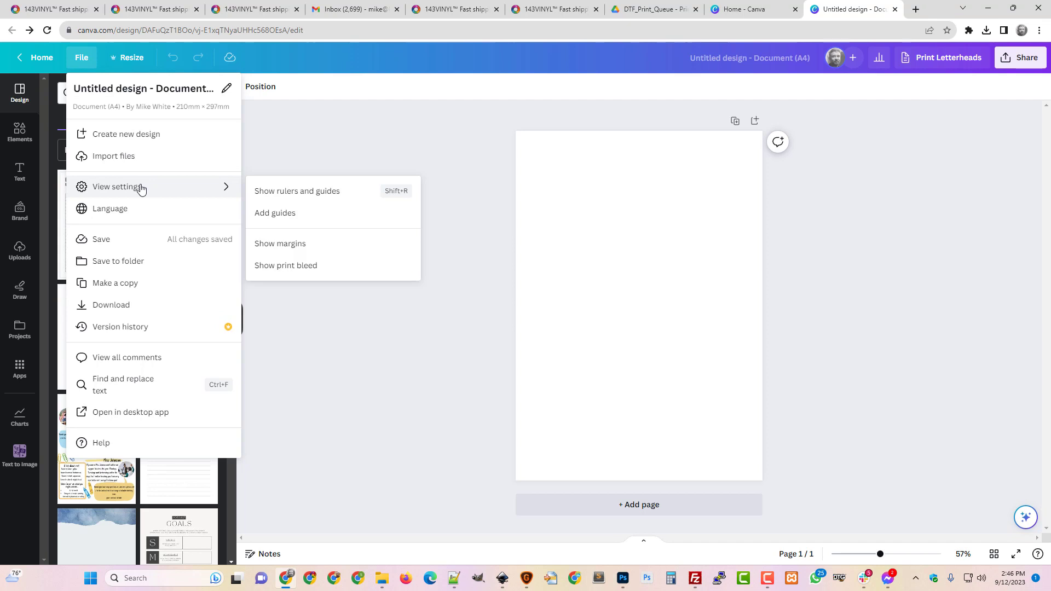
left_click(137, 59)
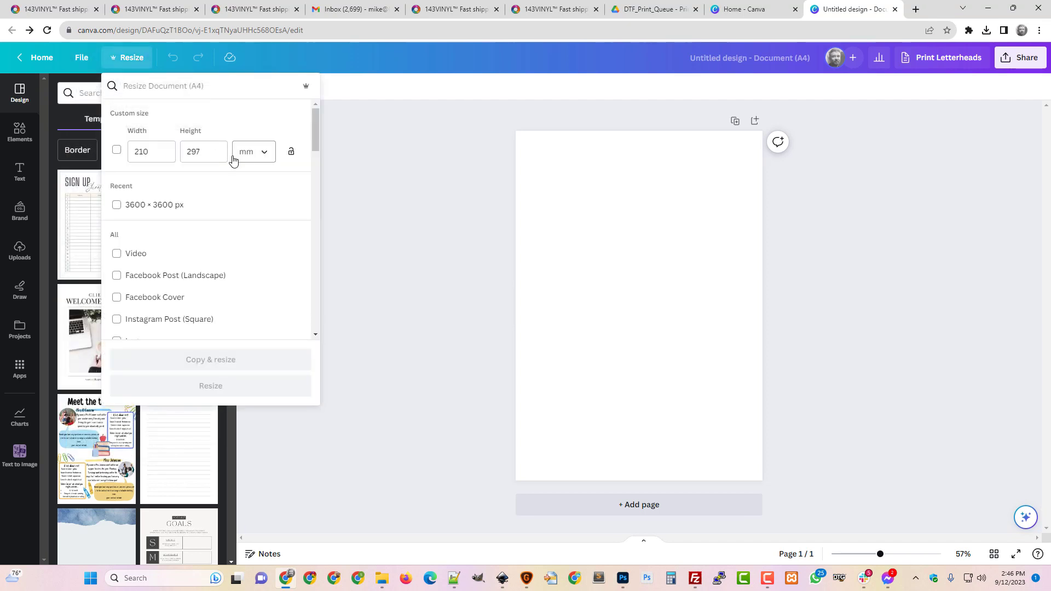
left_click(258, 158)
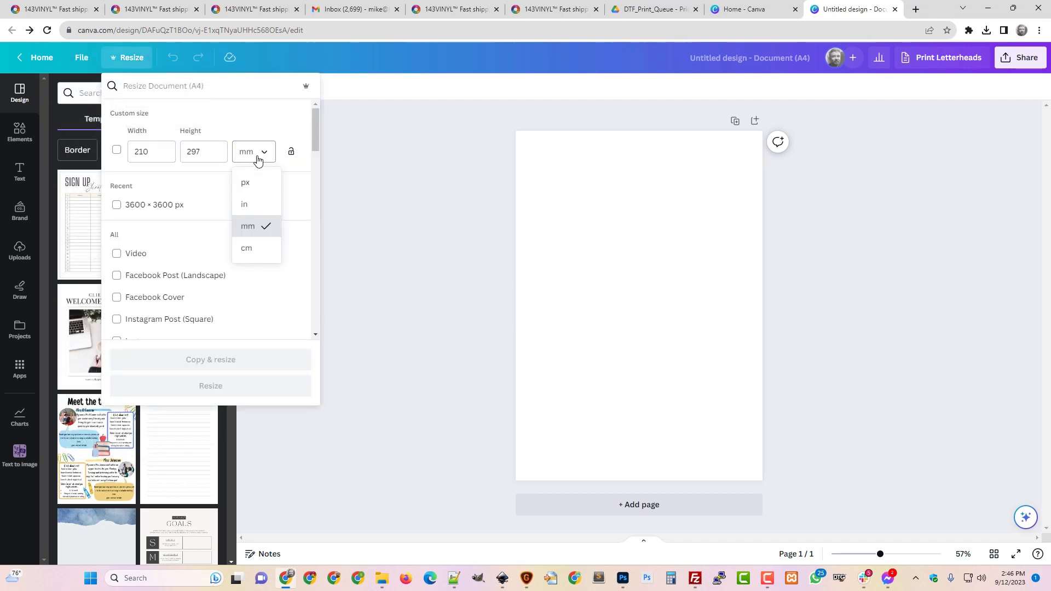
left_click(250, 188)
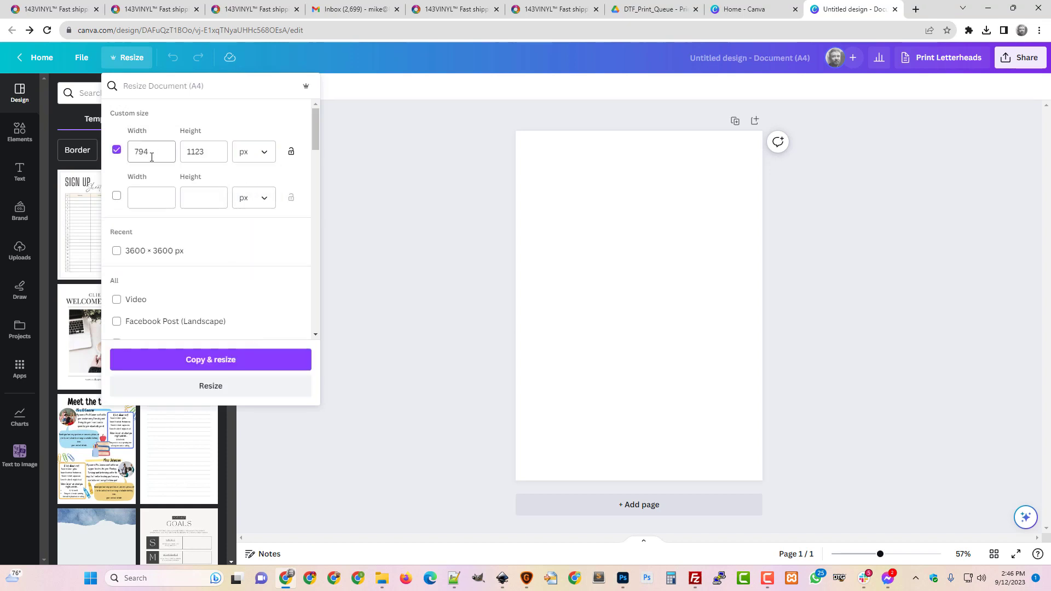
left_click_drag(152, 158, 129, 154)
type("3600")
key("Tab")
type("3600")
left_click(231, 387)
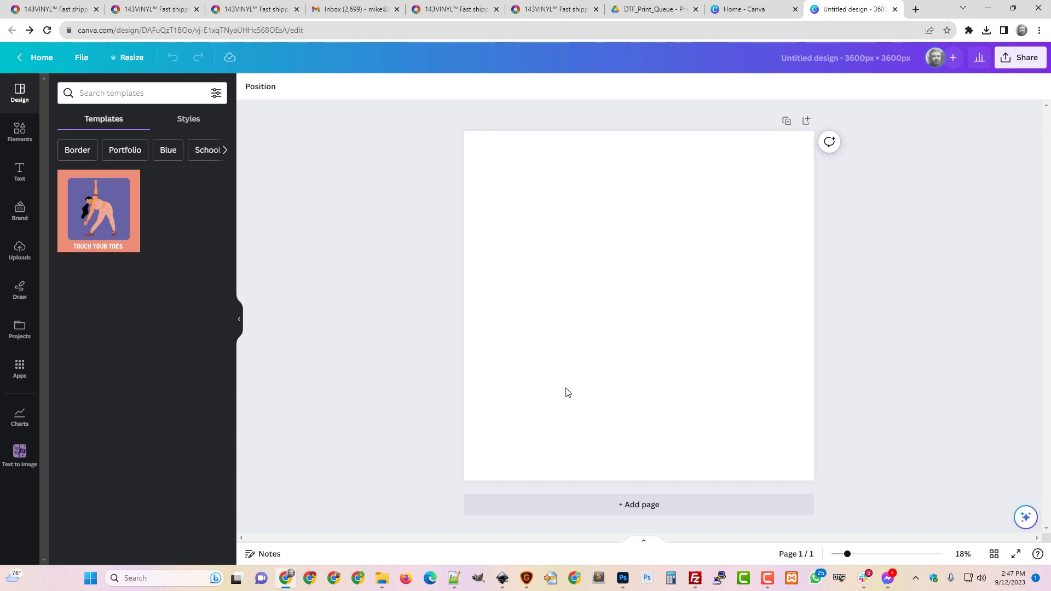
- Show the Uploads panel listing the previously uploaded cat-with-sunglasses images
left_click(771, 576)
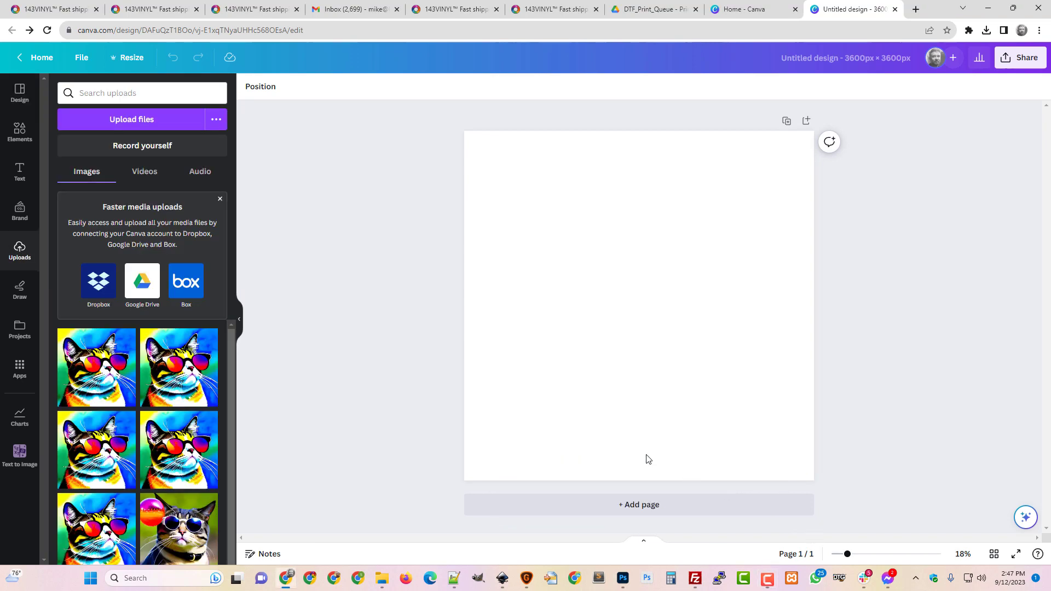
- Start an upload from the computer and browse into the Clients > StarCraft folder
left_click(132, 120)
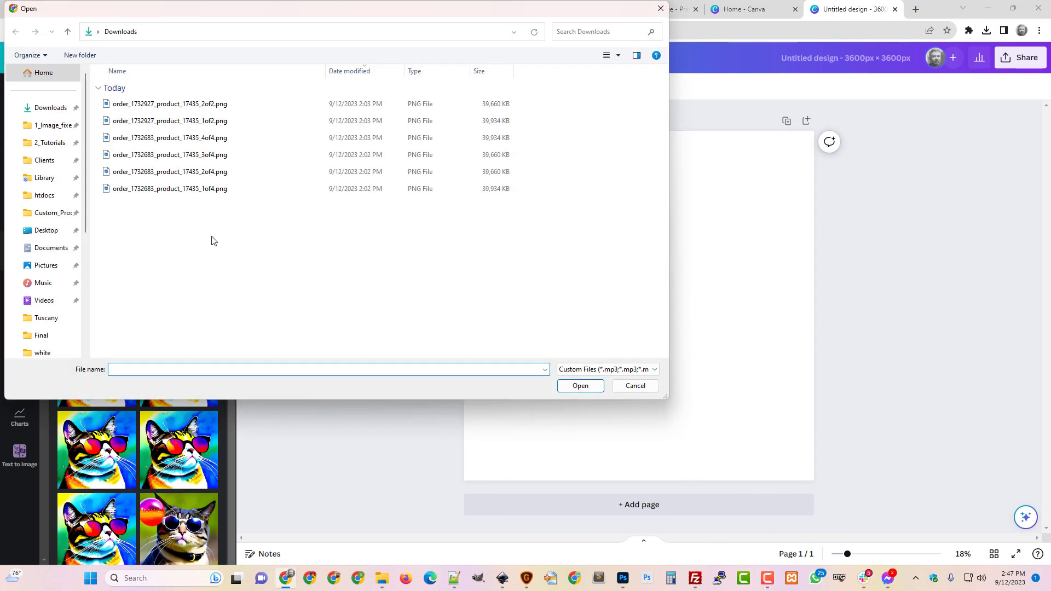
left_click(44, 159)
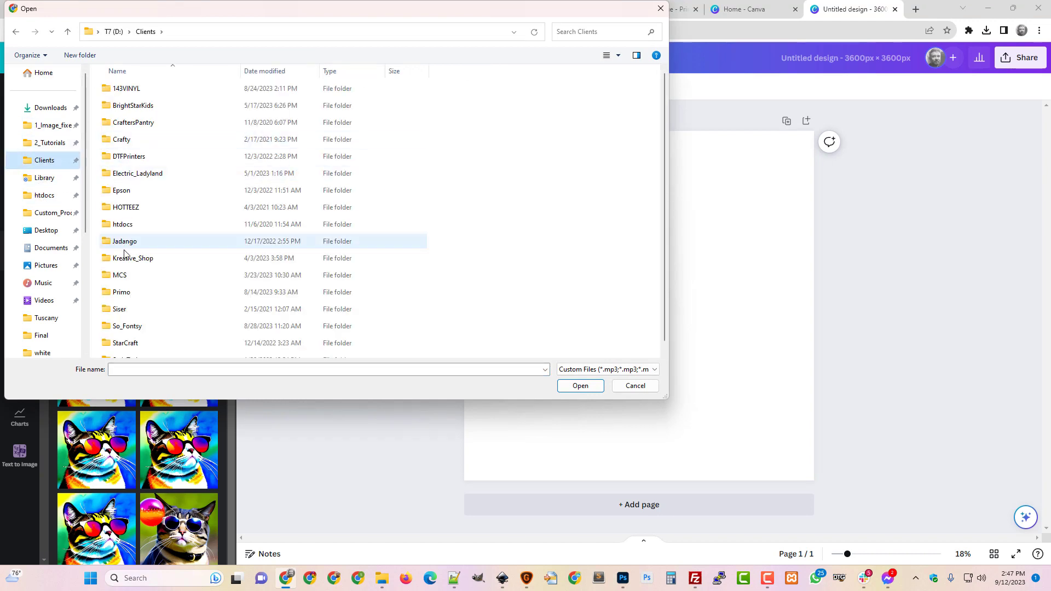
scroll(123, 264, "down", 1)
double_click(133, 334)
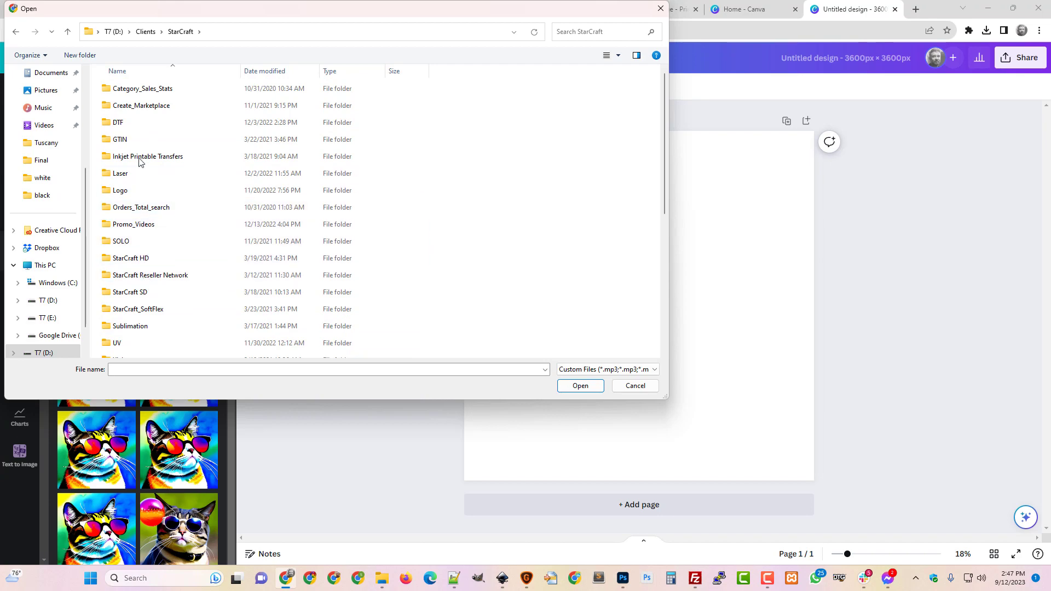
scroll(150, 230, "down", 3)
scroll(153, 230, "up", 3)
- Browse Fantasy > Theres_Magic_In_The_Moon and select Theres_Magic_In_The_Moon_Unicorn_Print.png
left_click(768, 580)
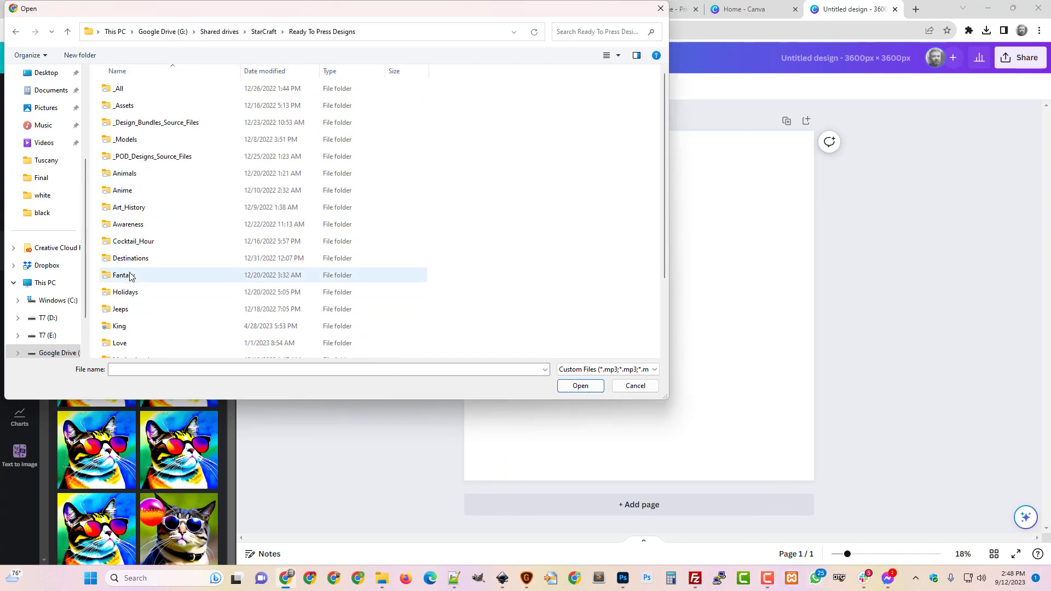
left_click(135, 278)
double_click(134, 278)
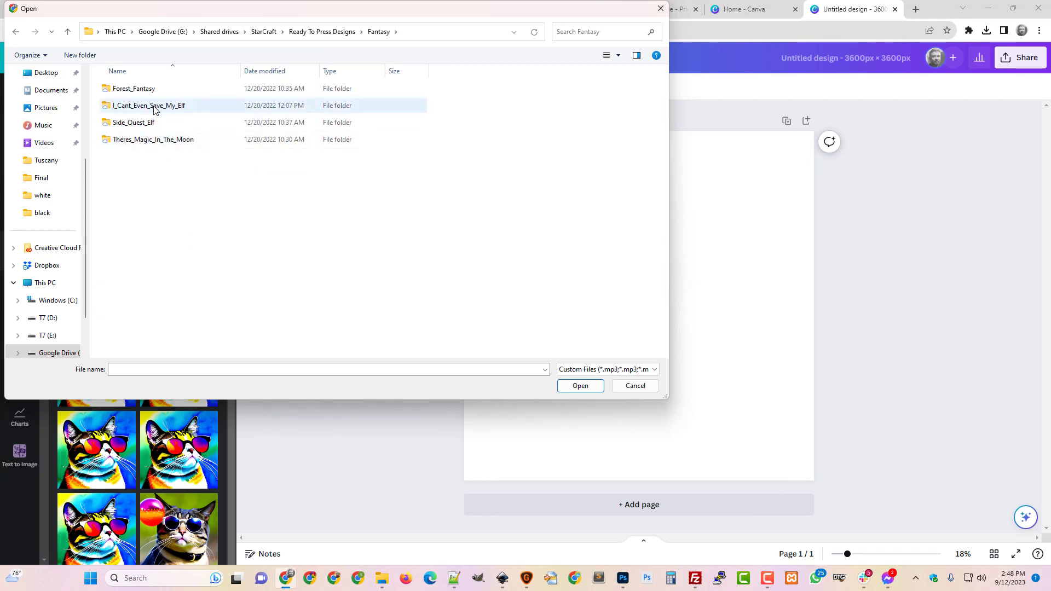
double_click(149, 140)
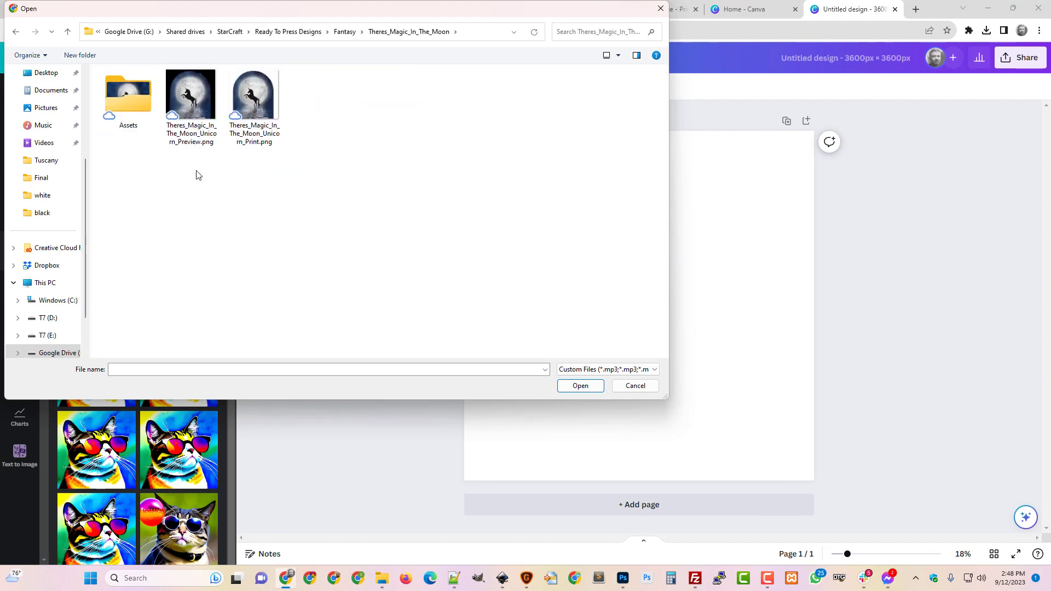
left_click(260, 132)
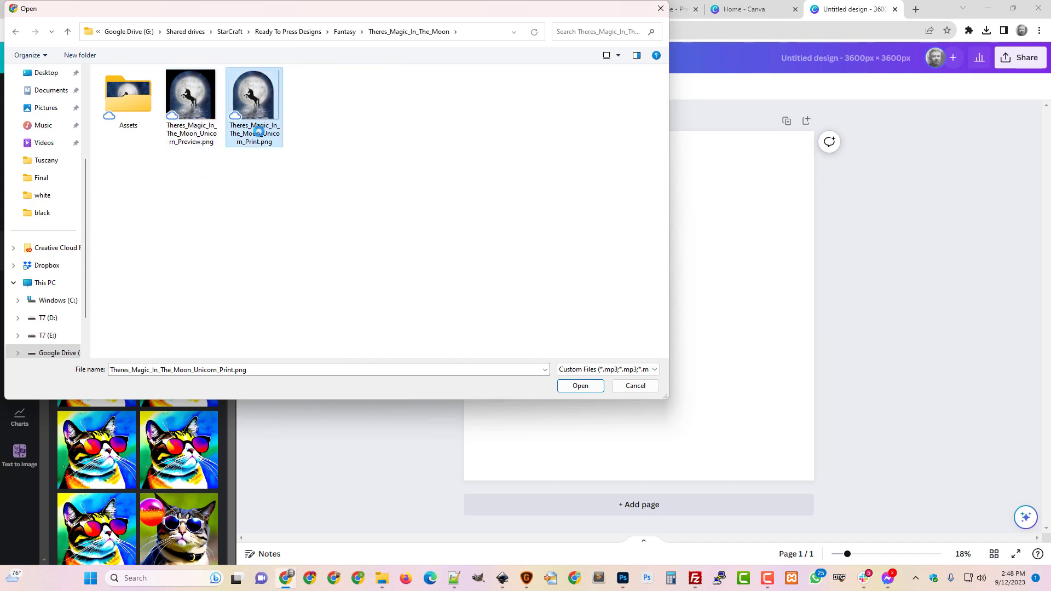
- Confirm the unicorn print is 3600 × 3600 px, then open it in a new Chrome tab
right_click(261, 132)
left_click(327, 548)
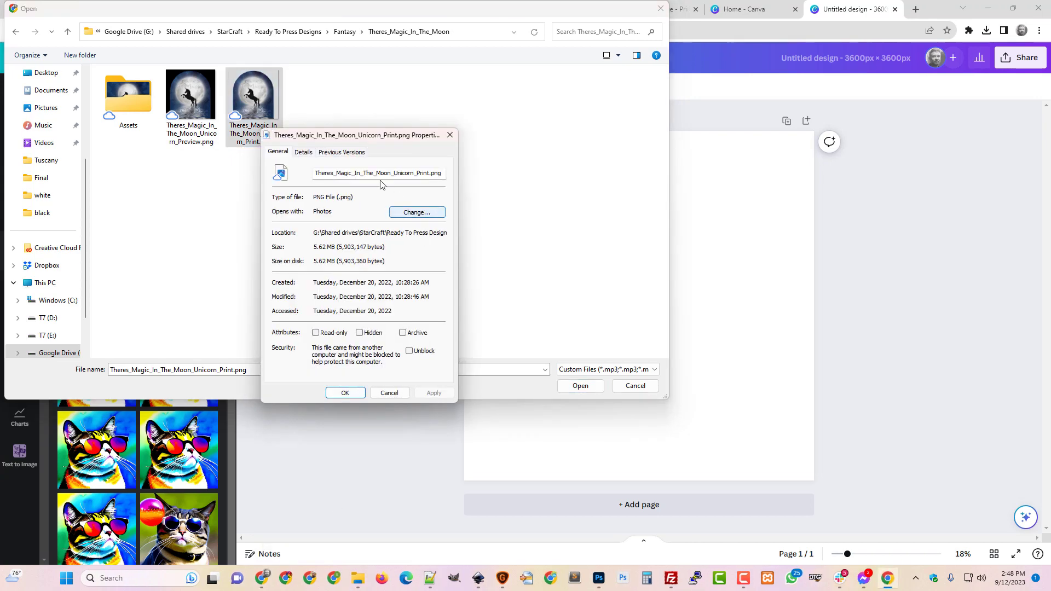
left_click(310, 156)
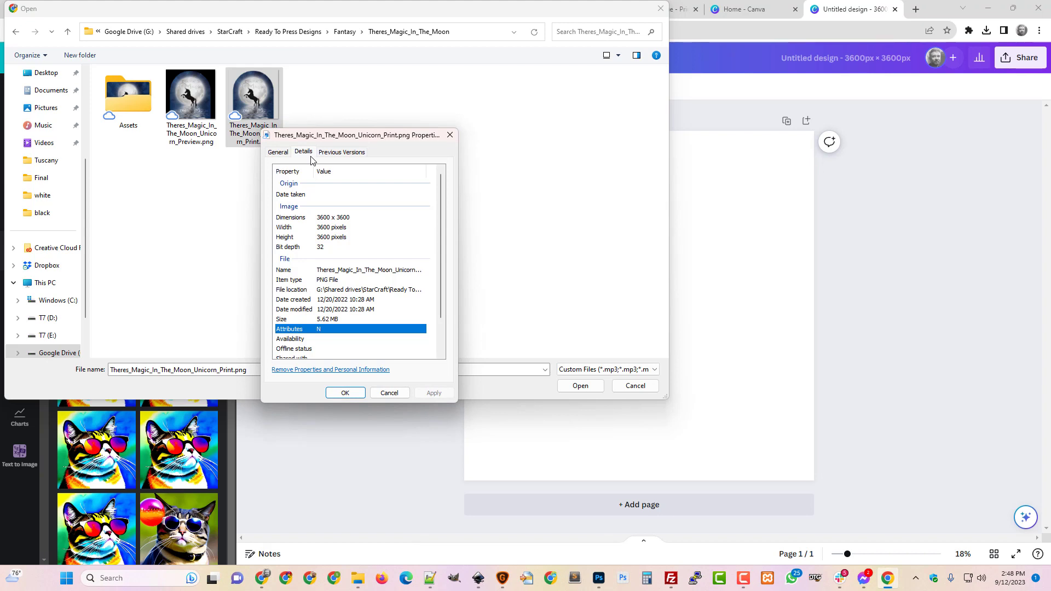
left_click_drag(255, 111, 931, 14)
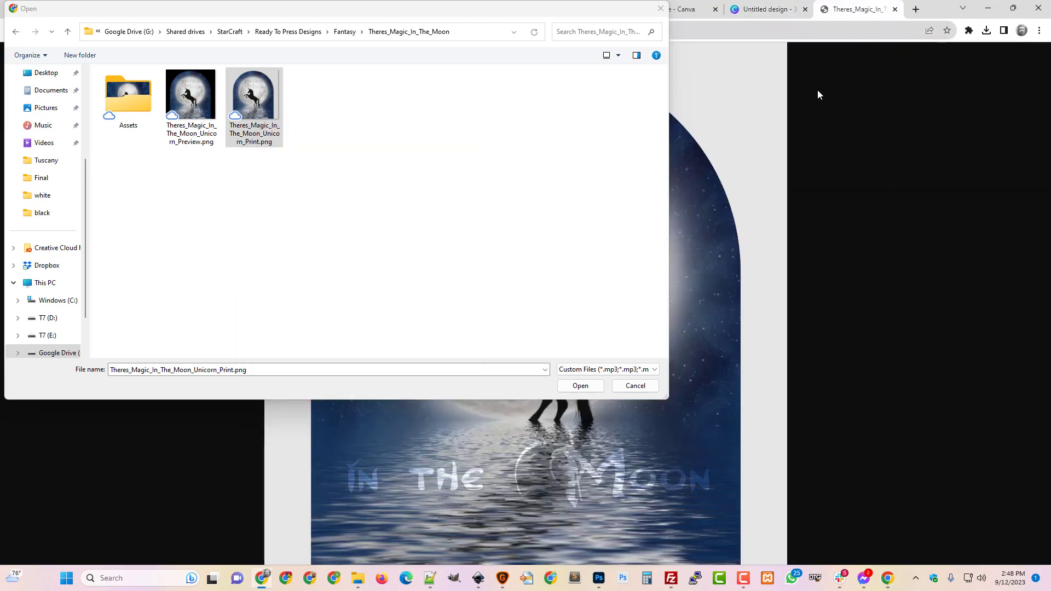
left_click(852, 14)
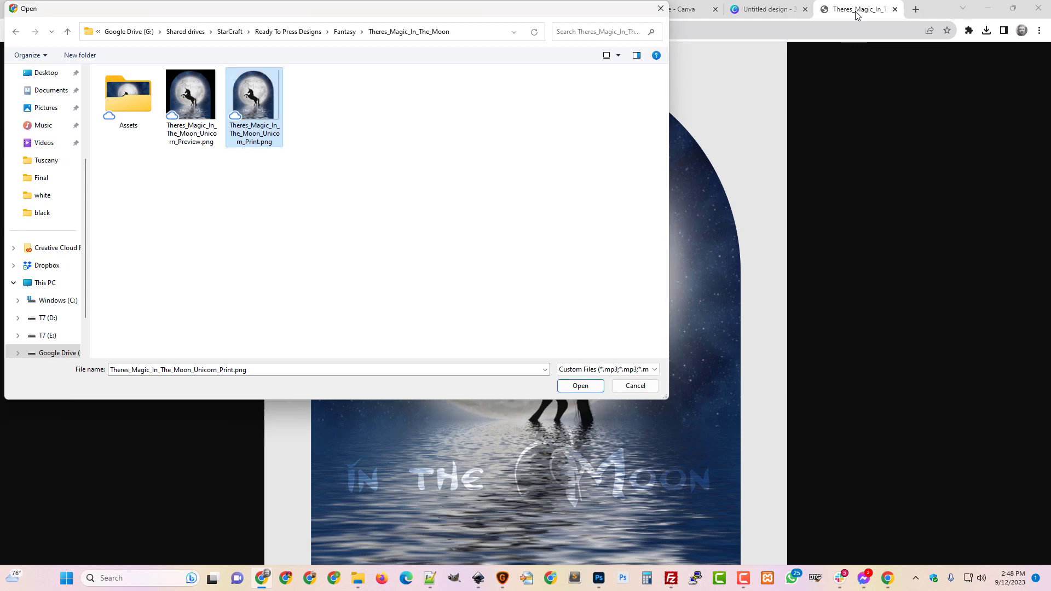
- Cancel the Open dialog and look over the 143VINYL order admin tabs
left_click(635, 385)
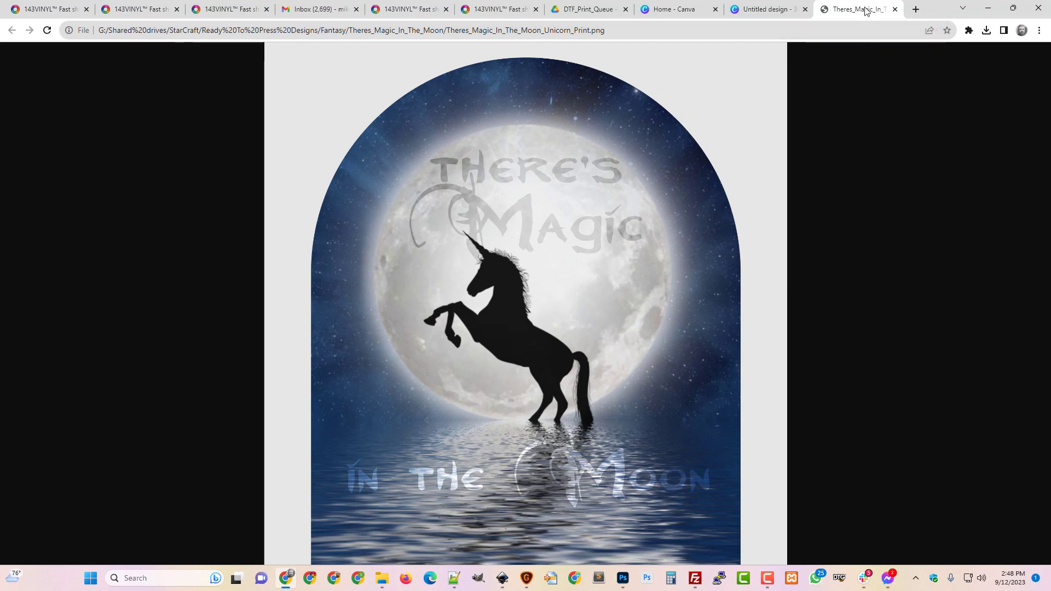
left_click(43, 9)
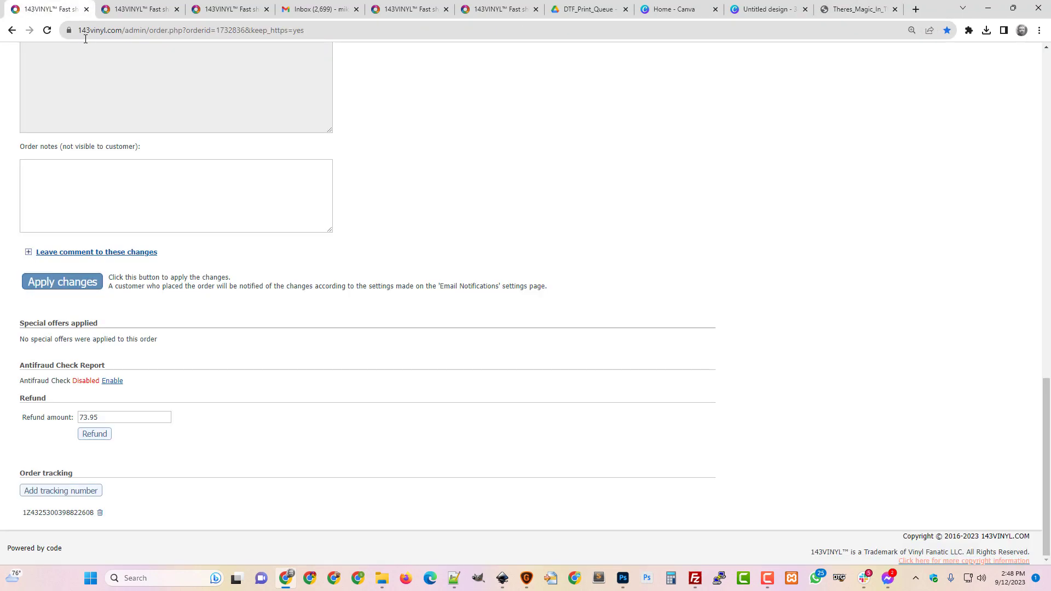
left_click(137, 10)
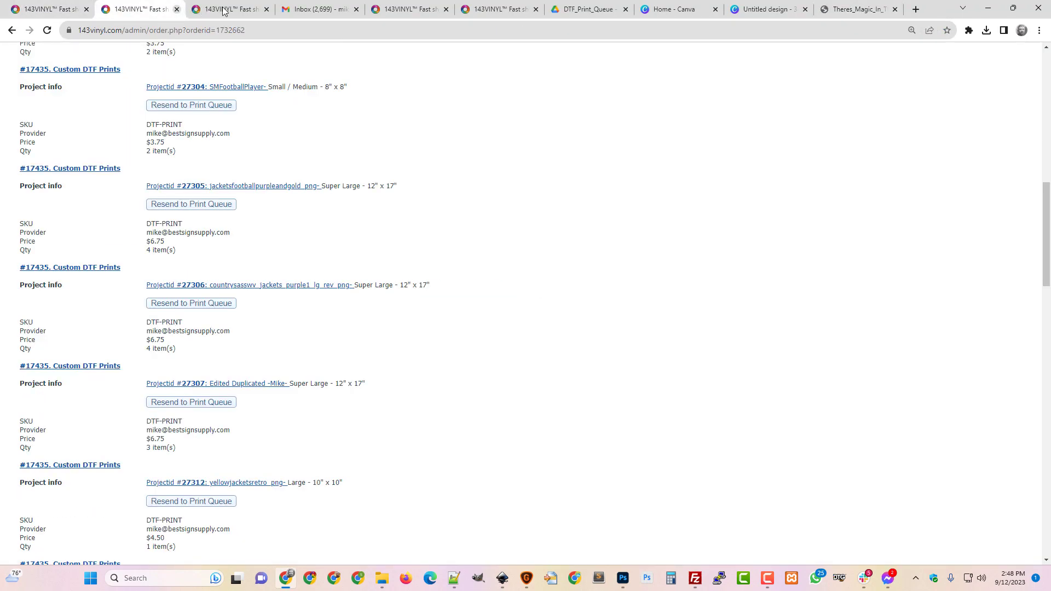
- Back in the Canva design, start another upload and cancel its file dialog
left_click(752, 11)
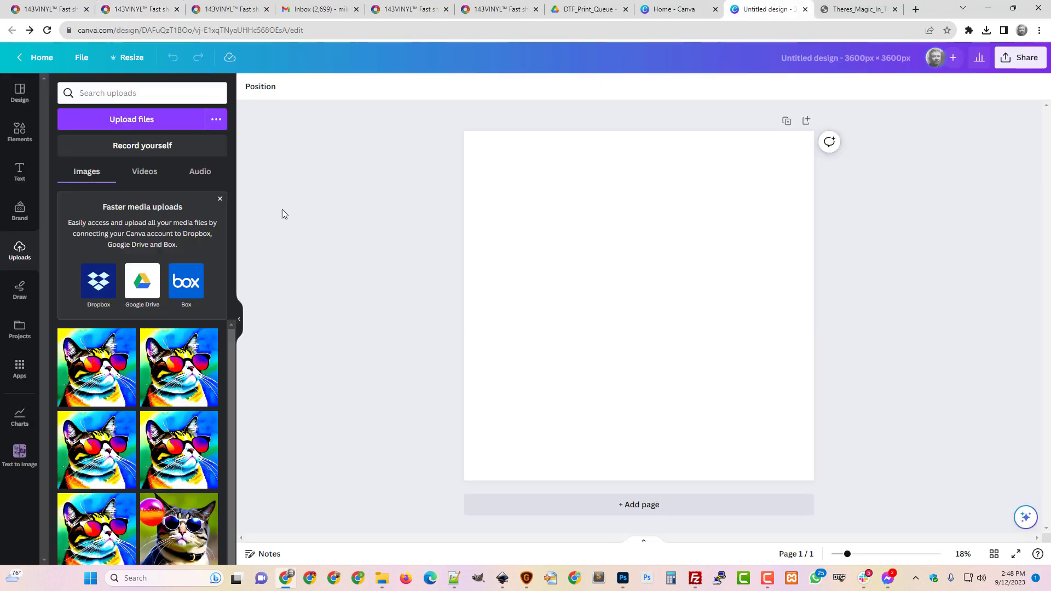
left_click(156, 124)
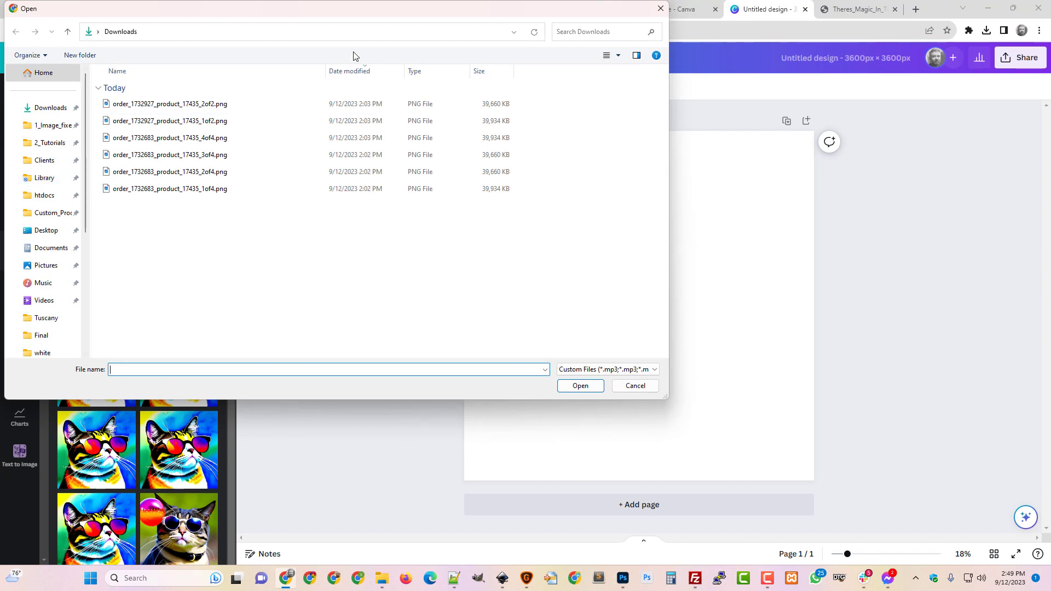
left_click(630, 385)
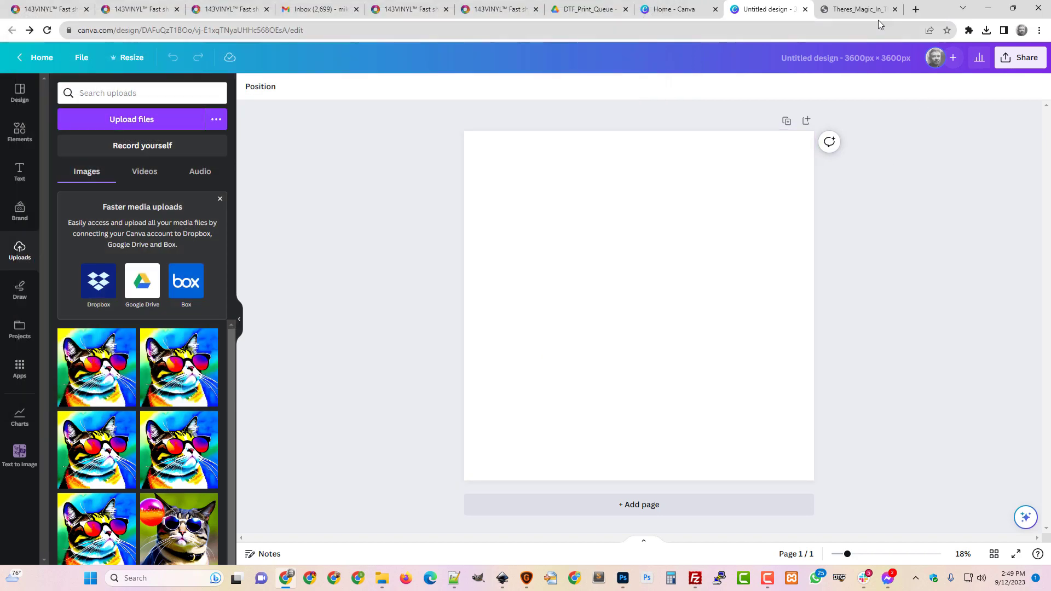
left_click(835, 9)
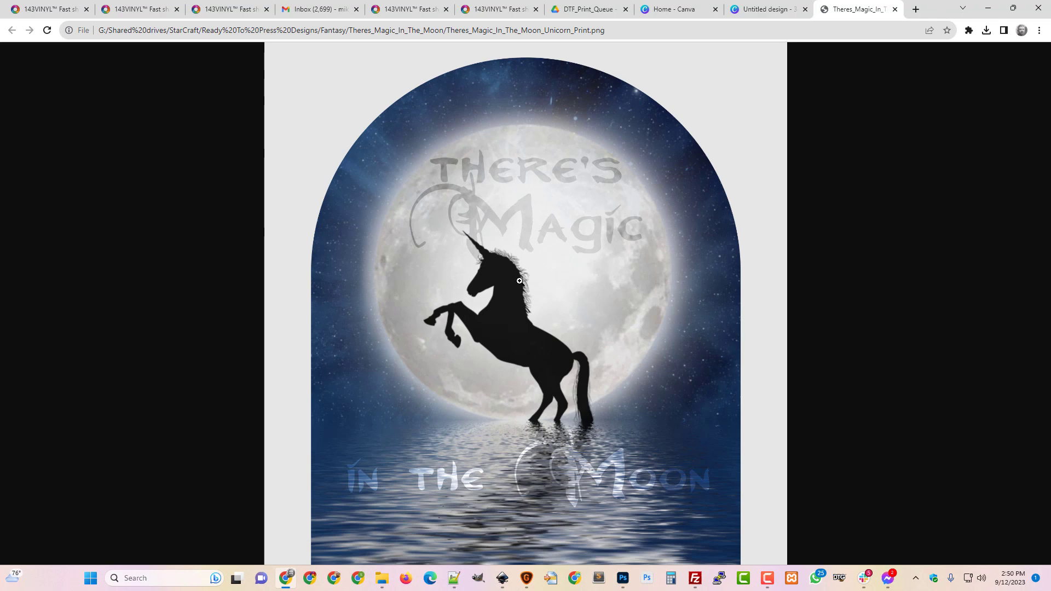
- Switch between the Canva home, editor and unicorn image tabs, ending on the Canva design
left_click(761, 11)
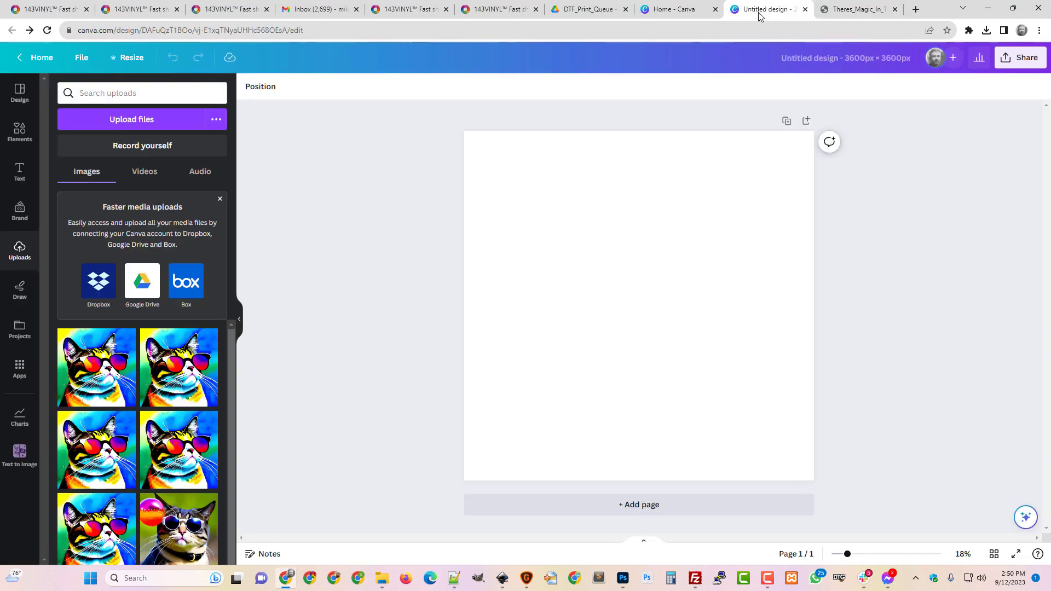
left_click(703, 11)
left_click(788, 11)
left_click(821, 12)
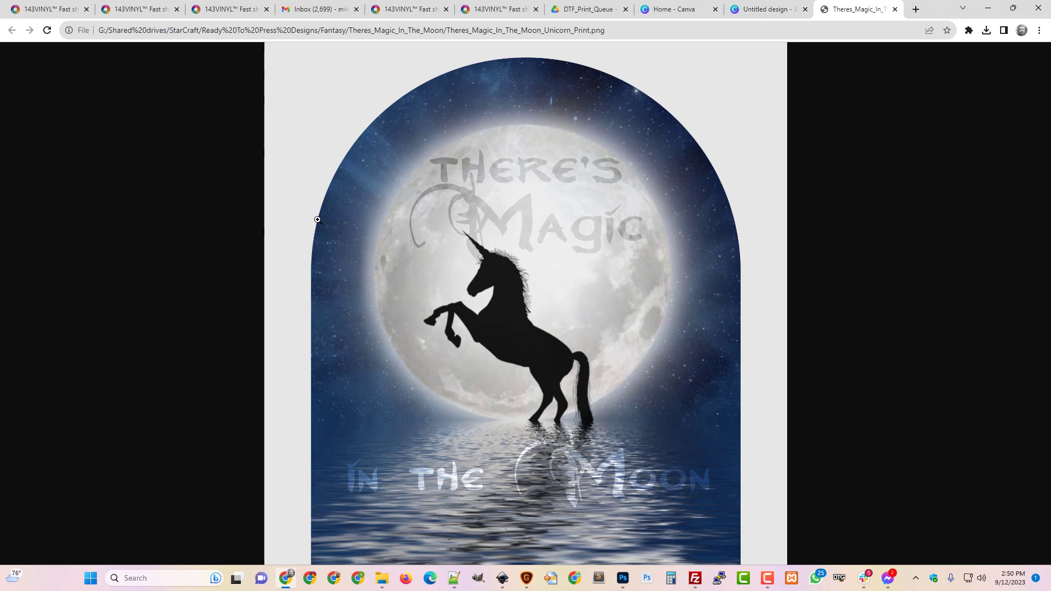
left_click(765, 11)
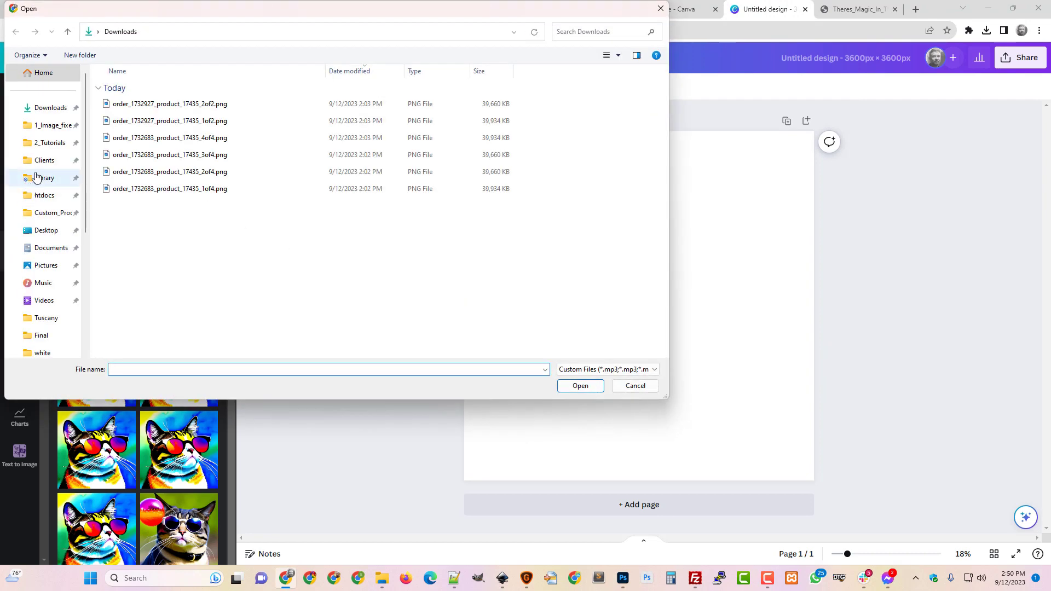
- Browse StarCraft > Ready To Press Designs > Fantasy > Theres_Magic_In_The_Moon and upload the Unicorn_Print PNG
left_click(41, 160)
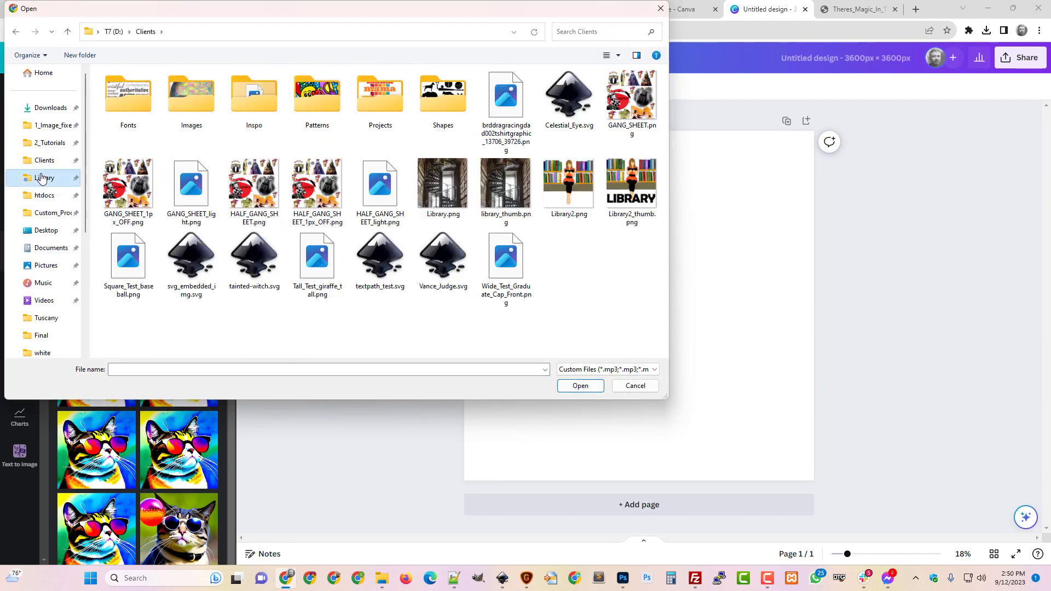
left_click(42, 179)
left_click(264, 31)
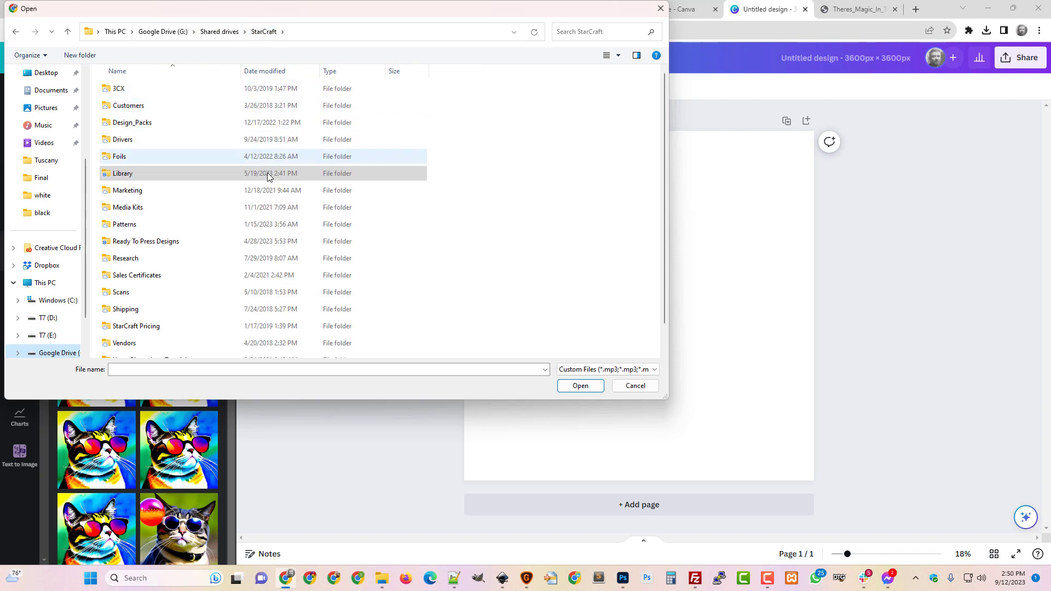
double_click(137, 242)
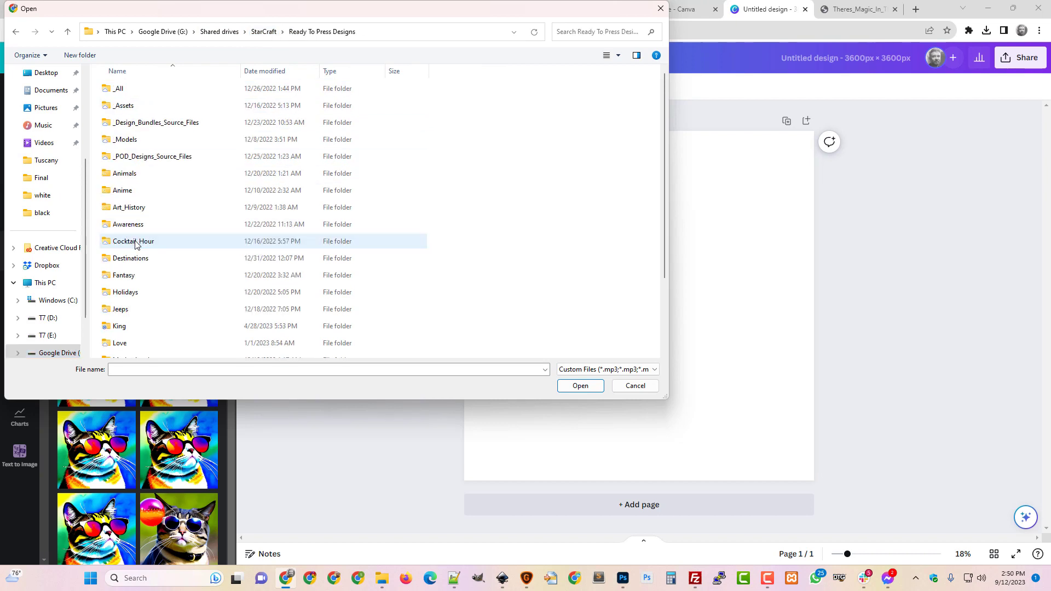
double_click(135, 281)
double_click(156, 141)
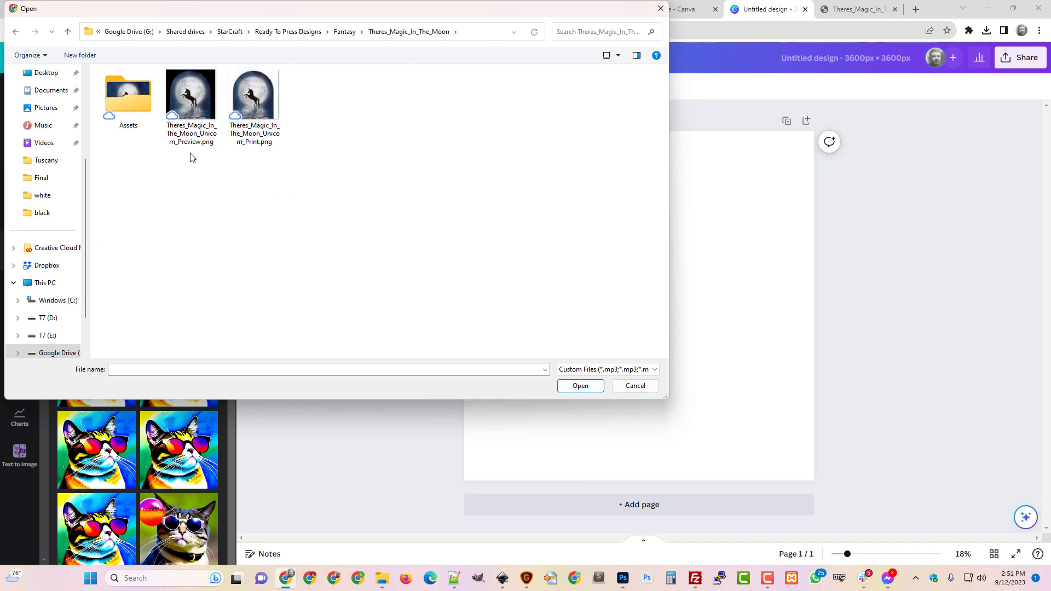
left_click(235, 136)
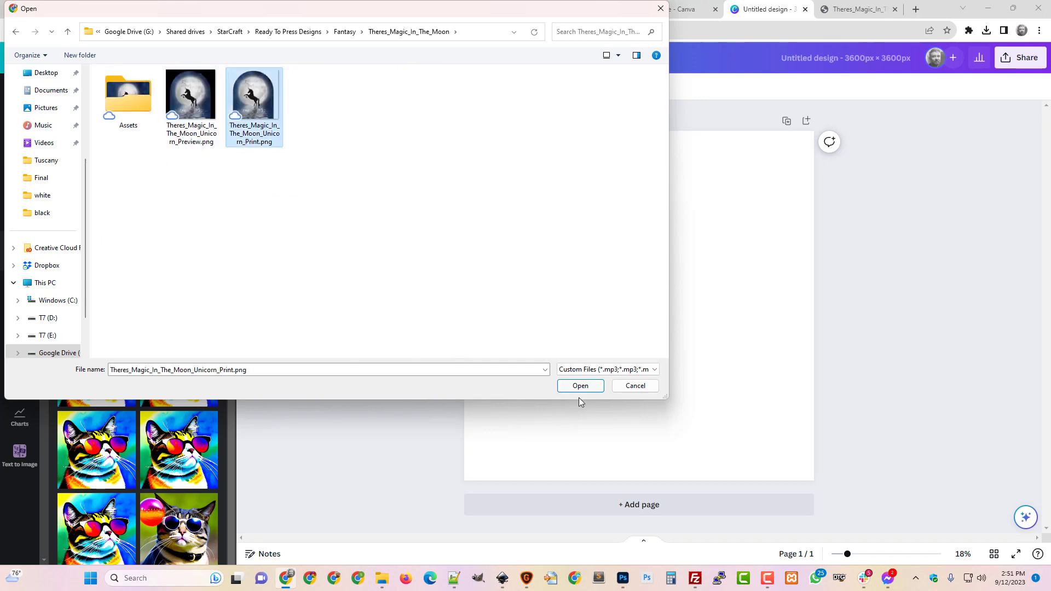
left_click(572, 385)
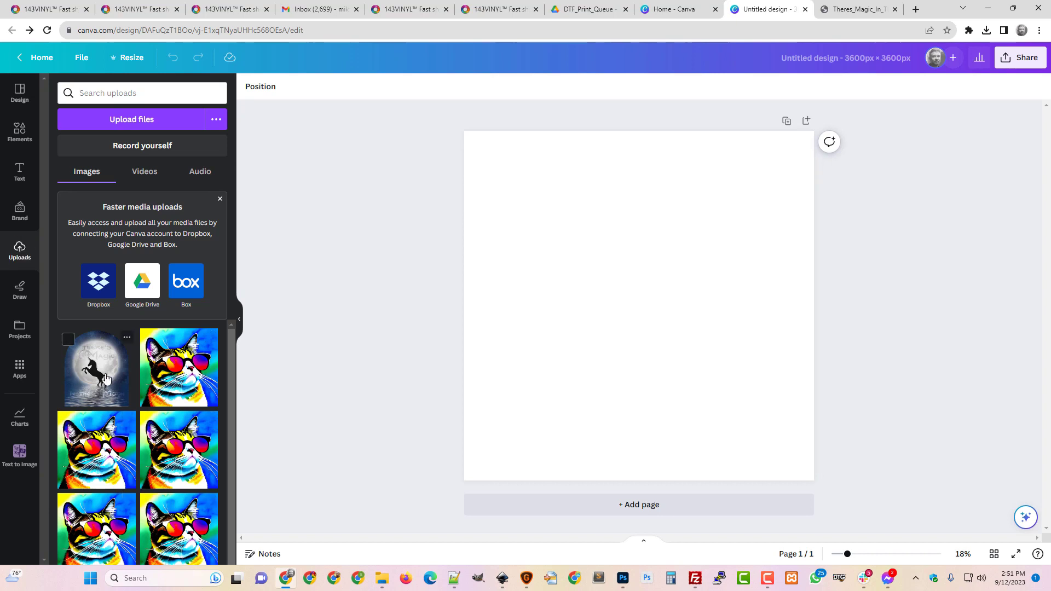
- Place the unicorn upload on the page and scale it up to nearly fill the 3600 × 3600 square
left_click_drag(110, 379, 556, 210)
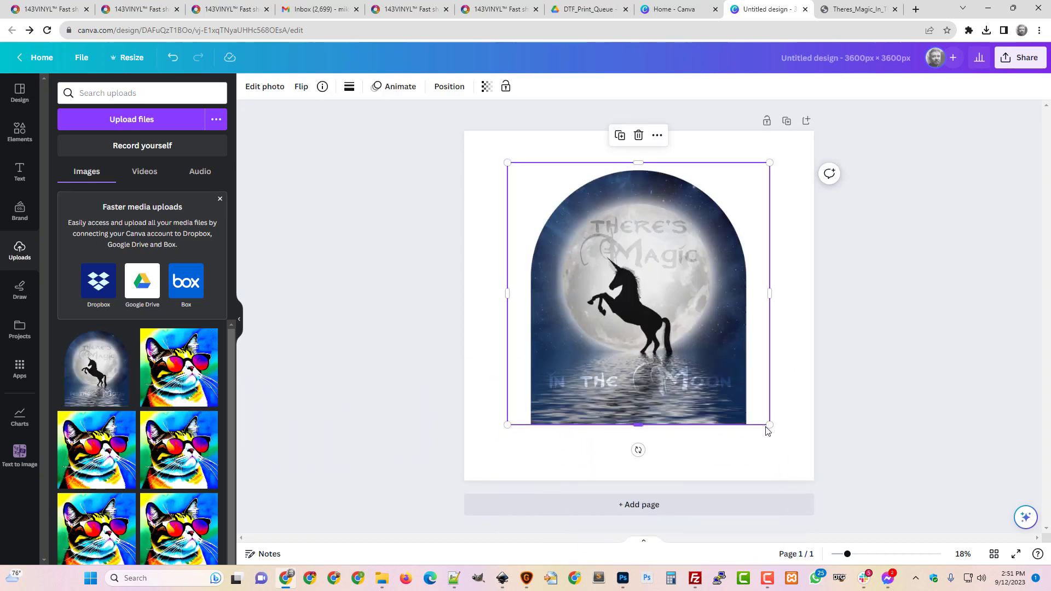
left_click_drag(770, 423, 800, 502)
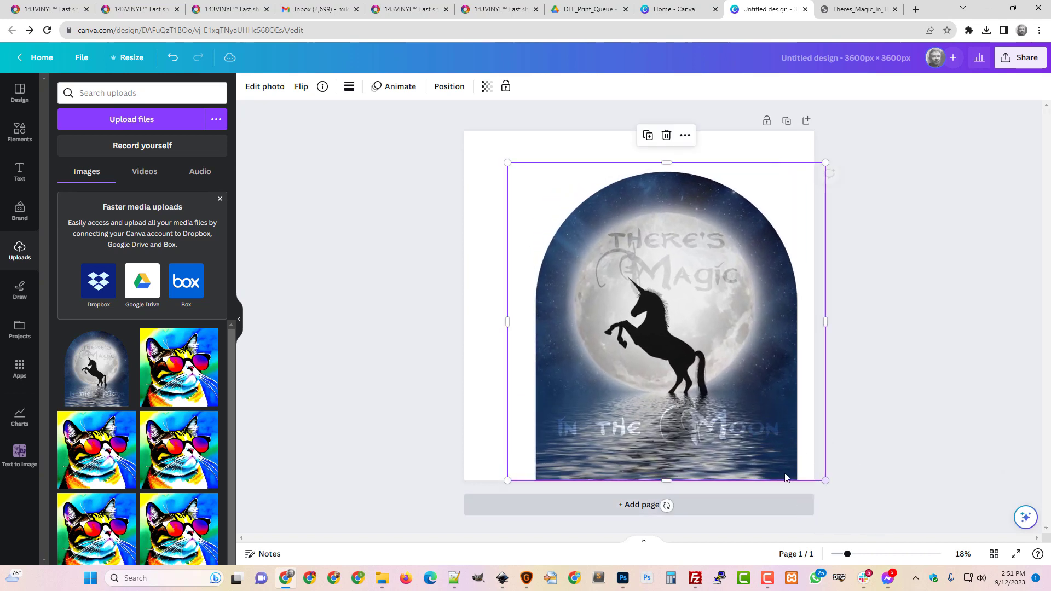
left_click_drag(703, 368, 659, 335)
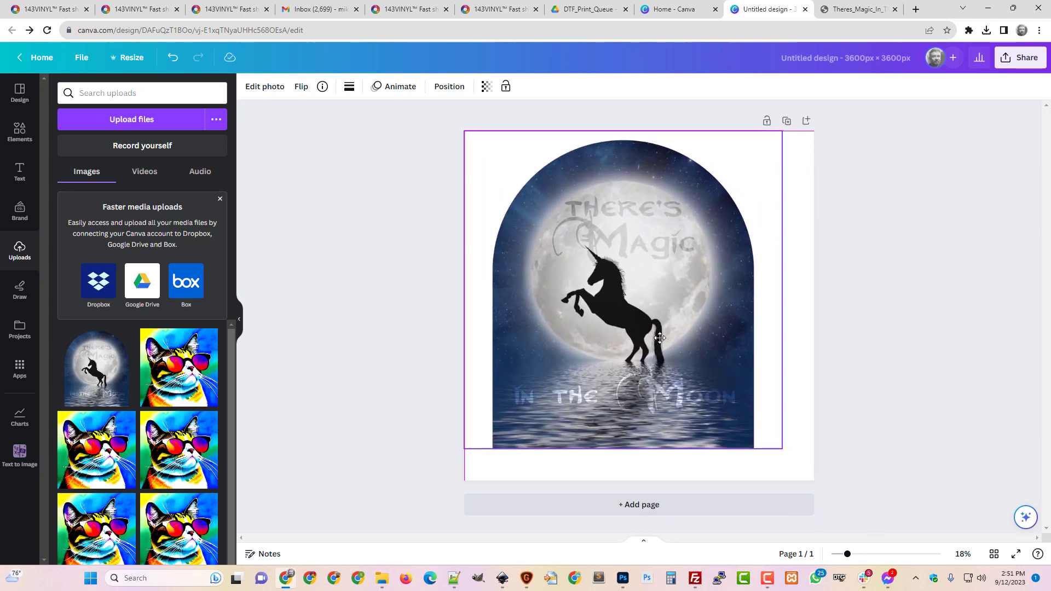
left_click_drag(782, 449, 814, 481)
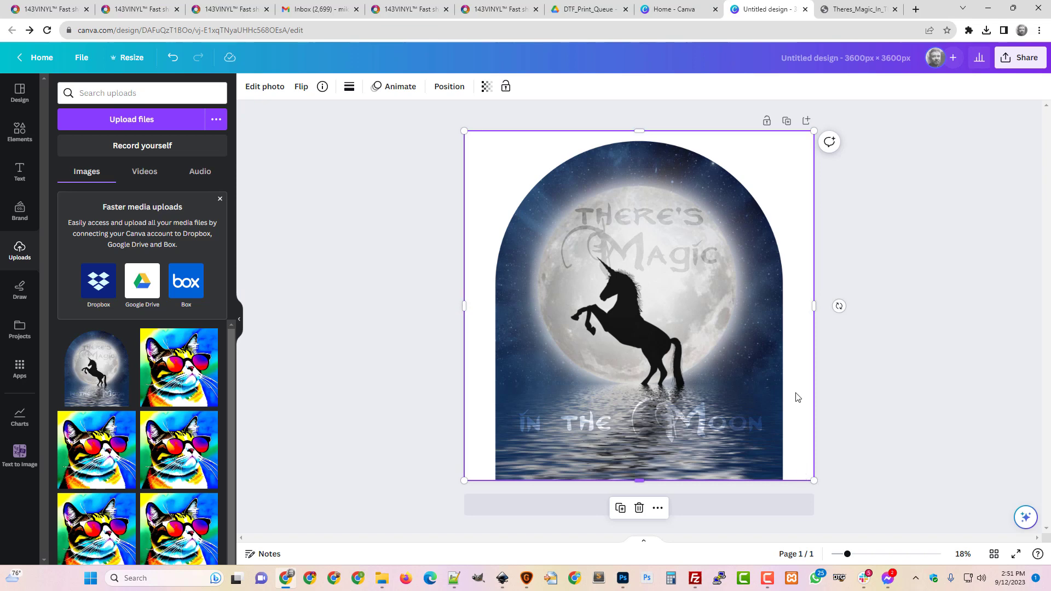
- Inspect the unicorn print PNG tab at 100% zoom, panning around, then fit it back
left_click(855, 10)
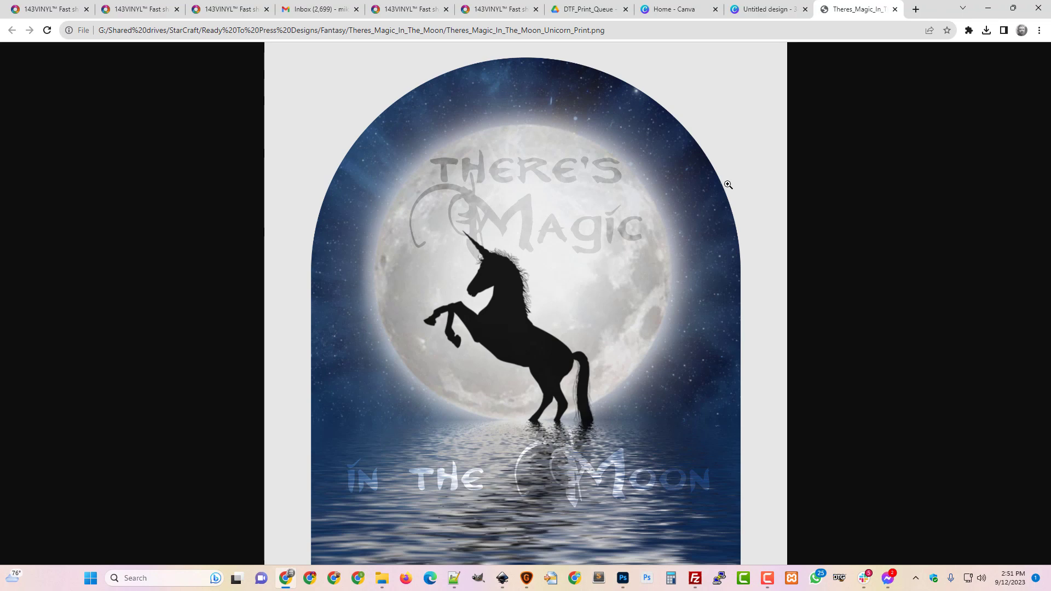
left_click(637, 271)
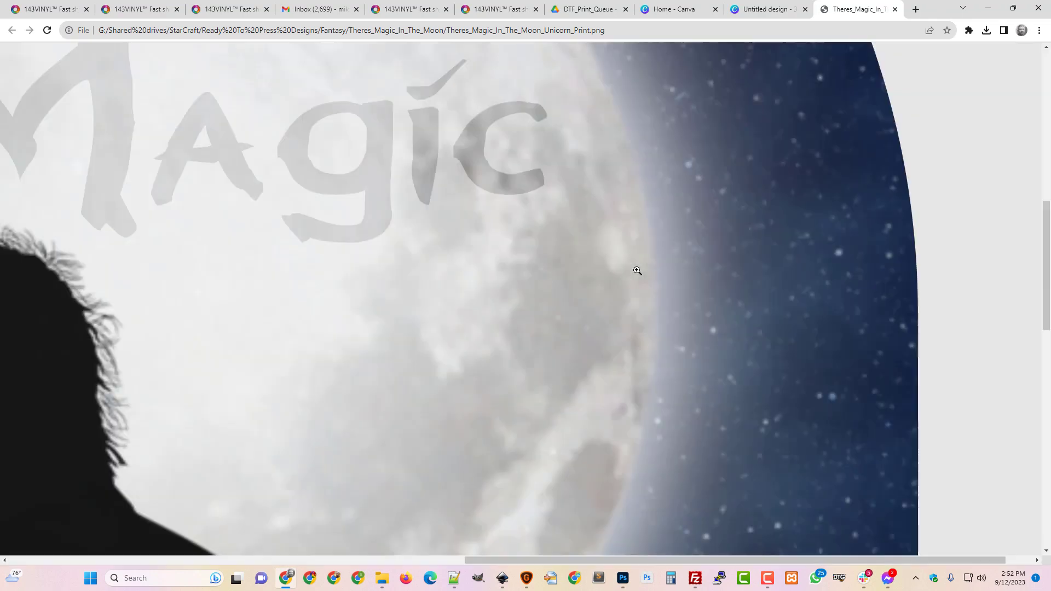
scroll(624, 364, "up", 5)
scroll(626, 369, "up", 5)
scroll(624, 368, "down", 1)
left_click_drag(680, 564, 435, 545)
scroll(454, 514, "down", 15)
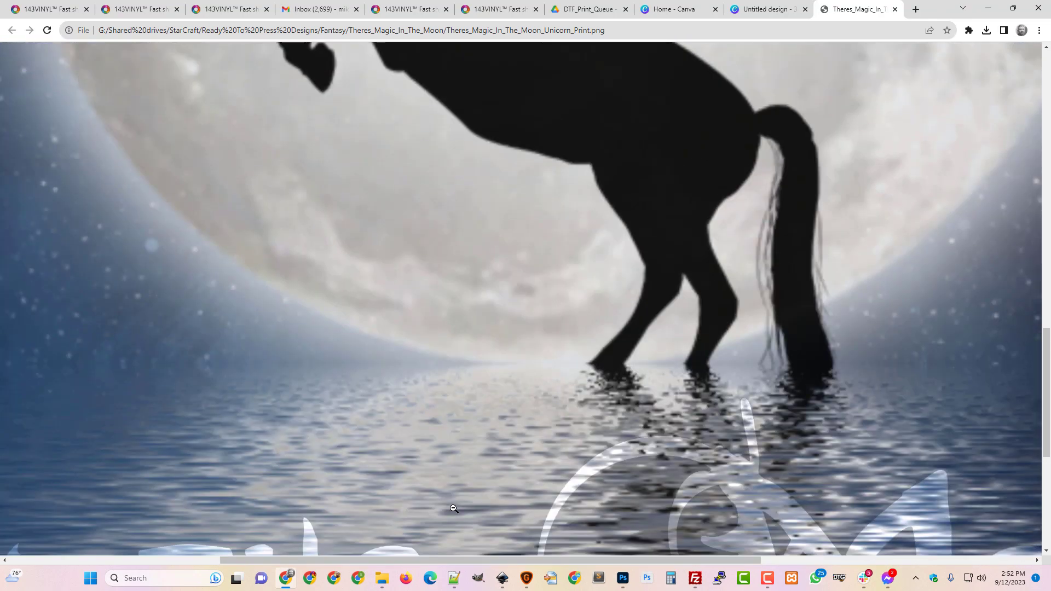
scroll(455, 509, "up", 3)
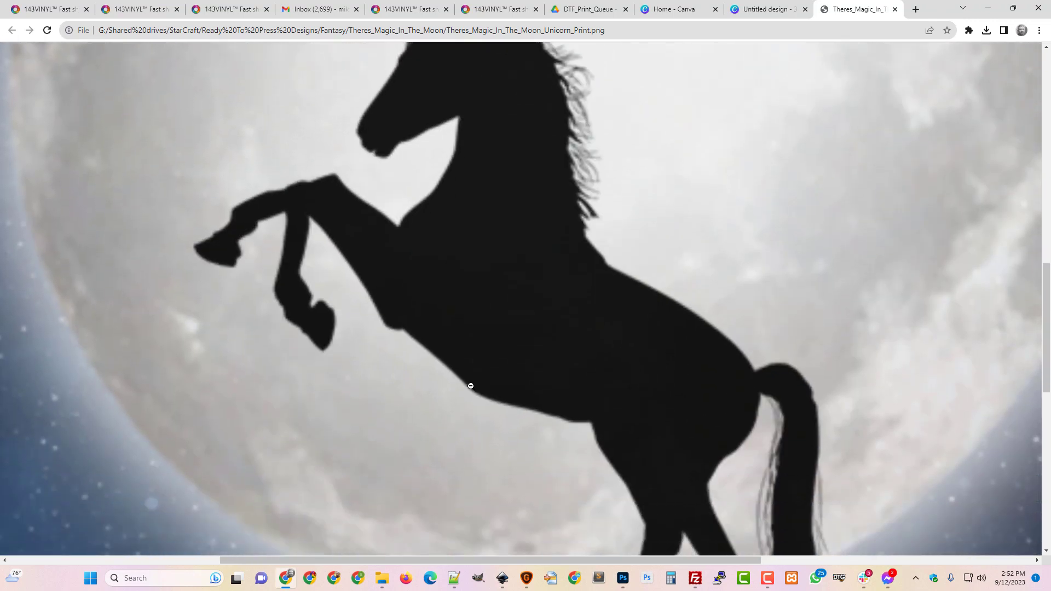
scroll(477, 307, "up", 2)
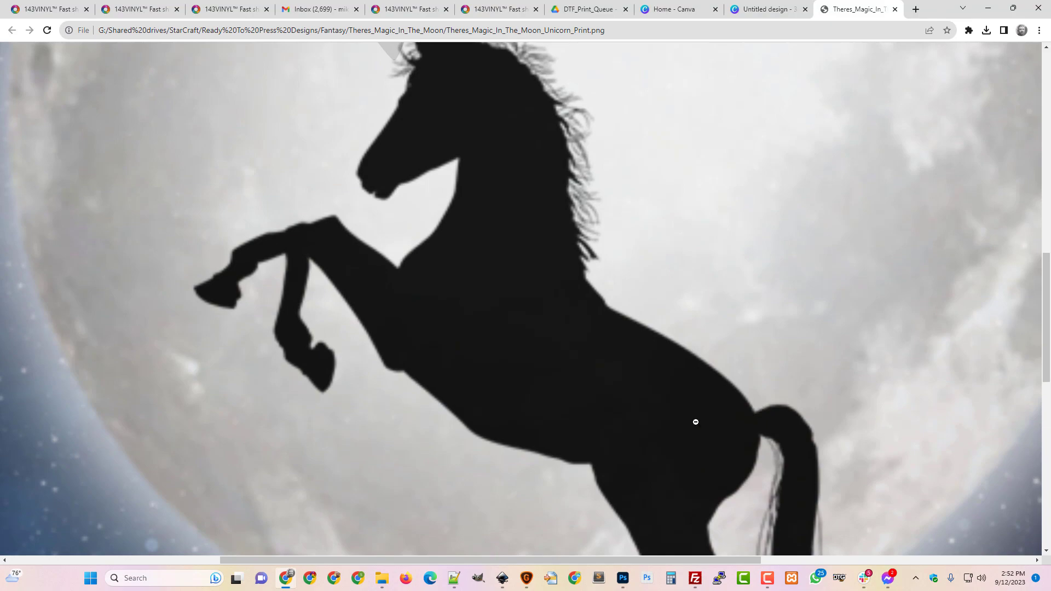
scroll(589, 415, "down", 8)
scroll(589, 416, "up", 7)
scroll(588, 416, "down", 3)
scroll(588, 416, "down", 2)
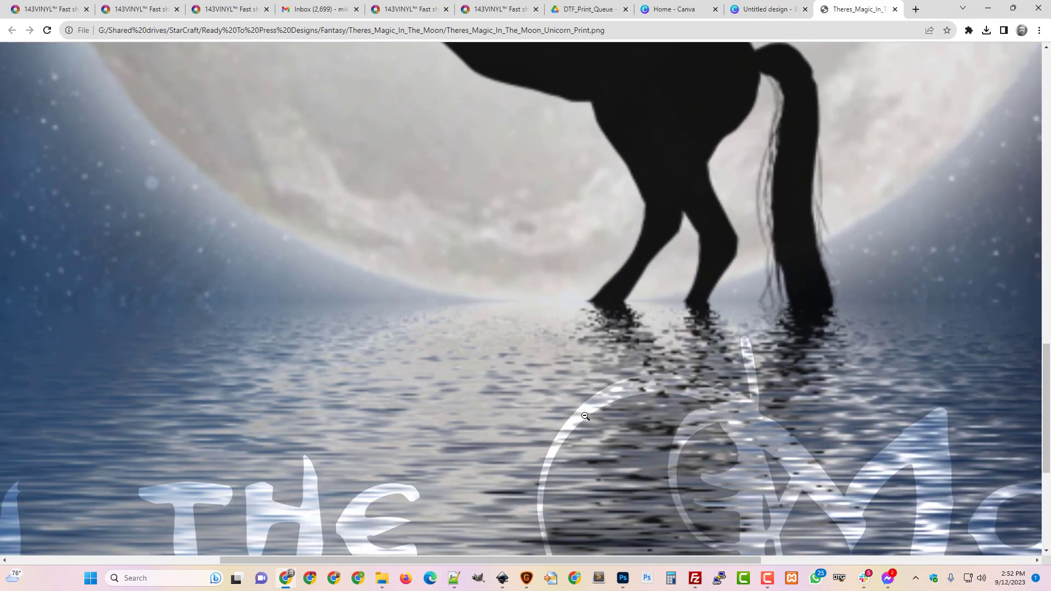
scroll(404, 398, "down", 5)
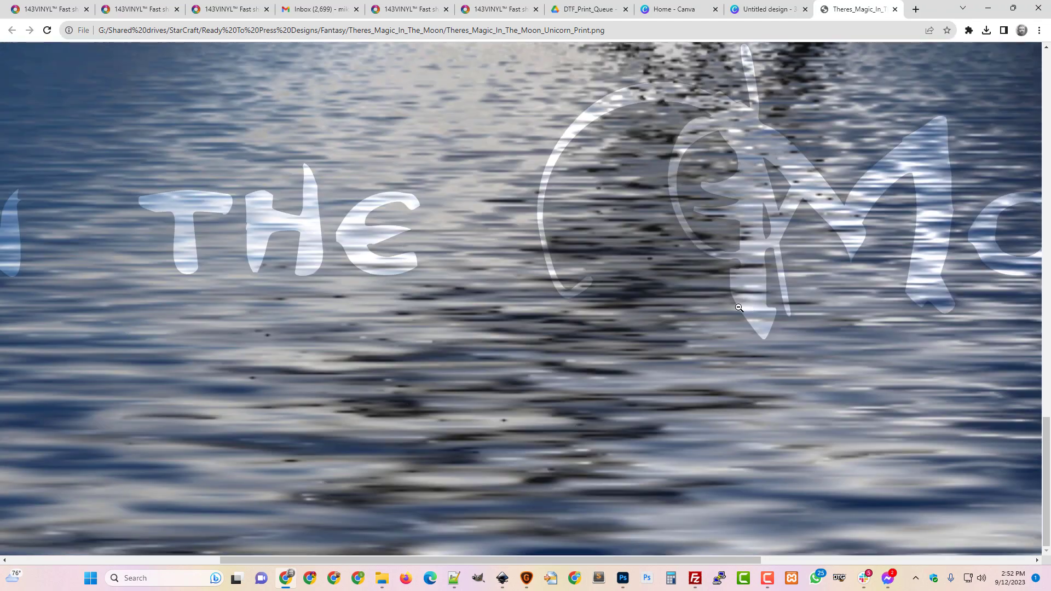
left_click(647, 277)
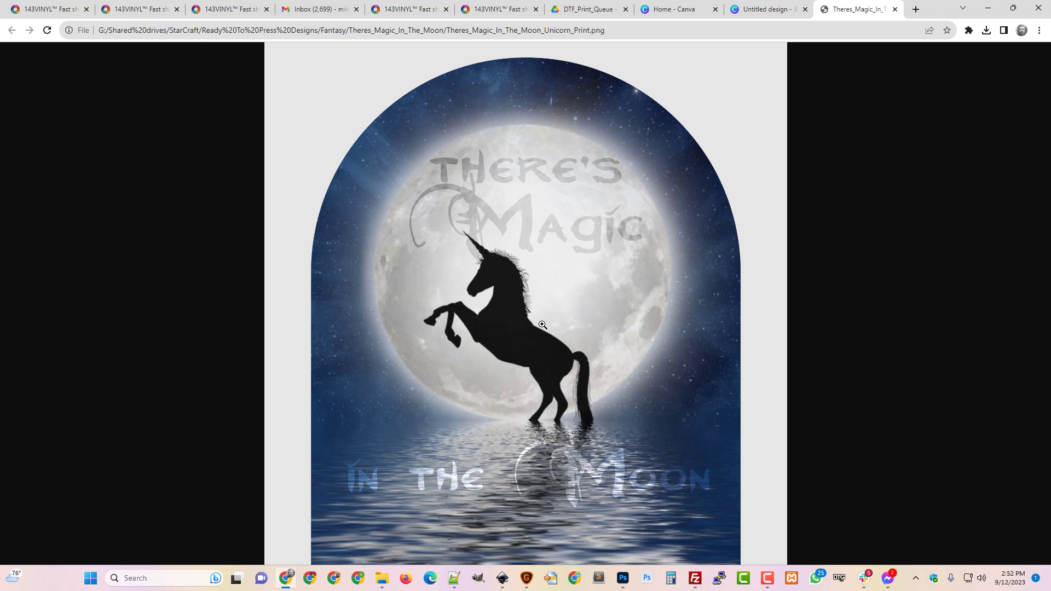
left_click(544, 258)
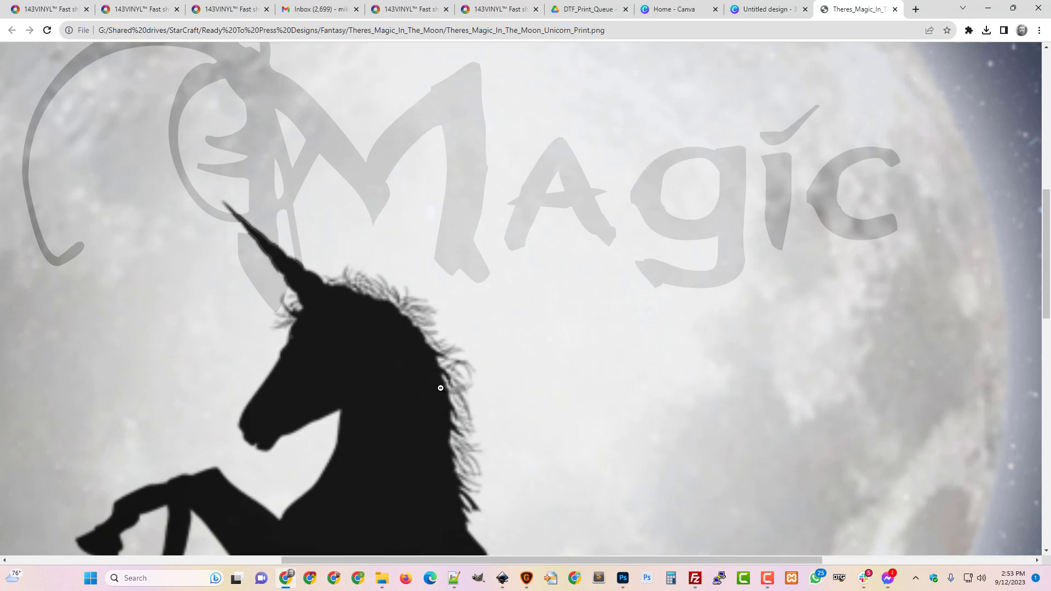
scroll(432, 384, "up", 3)
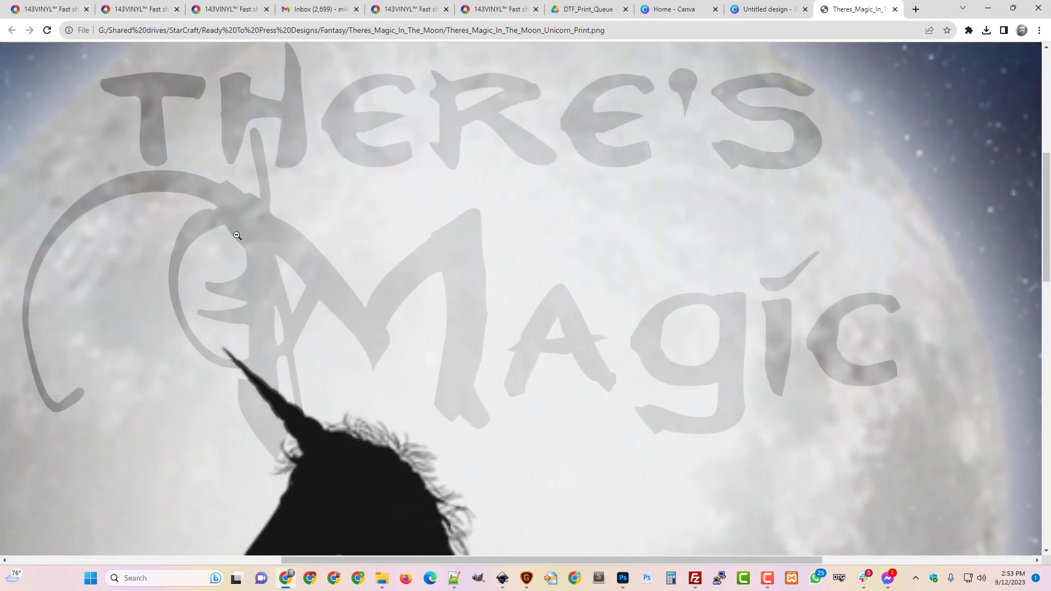
scroll(326, 441, "up", 3)
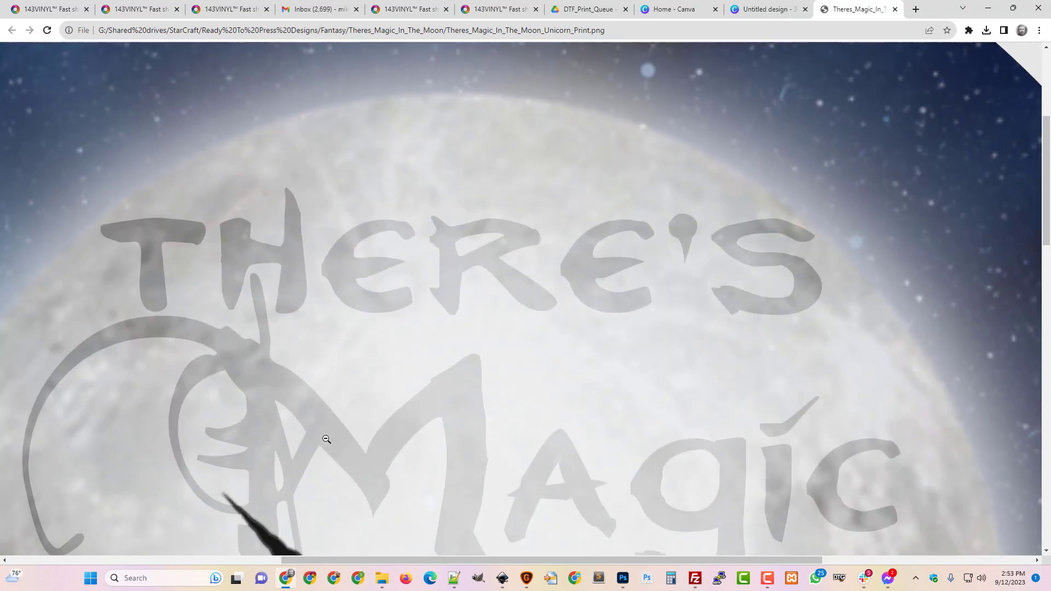
scroll(329, 433, "down", 10)
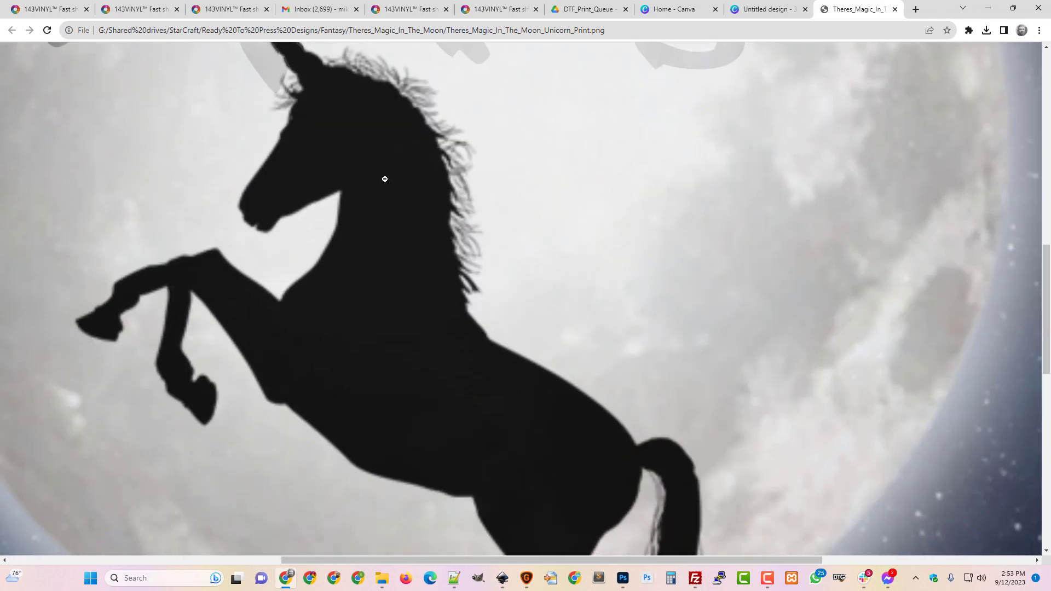
scroll(501, 456, "up", 1)
scroll(500, 457, "up", 4)
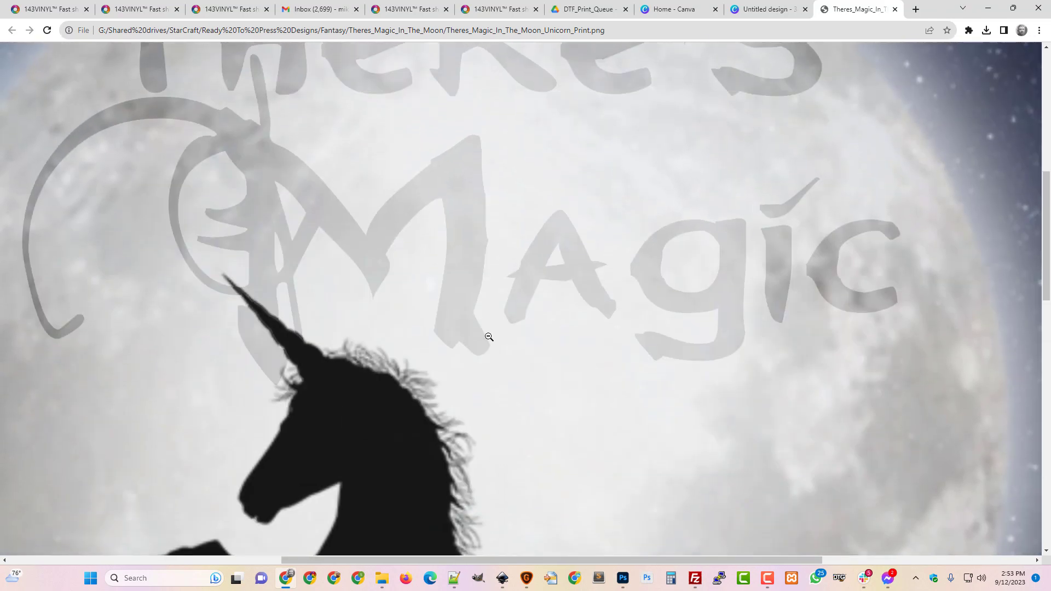
scroll(476, 290, "up", 2)
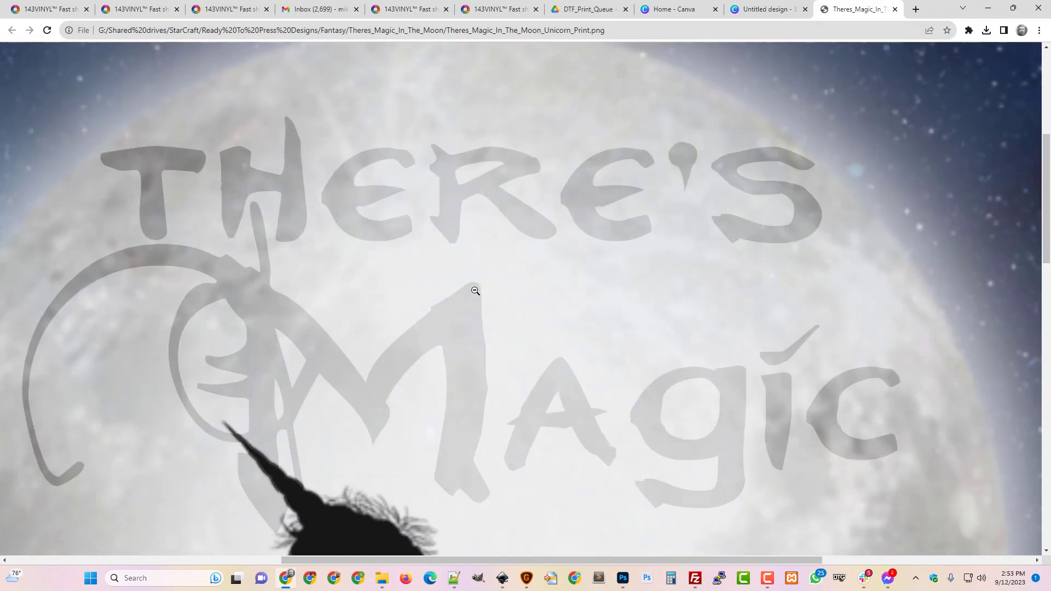
scroll(476, 291, "up", 2)
scroll(476, 290, "up", 2)
scroll(476, 291, "up", 1)
scroll(476, 292, "down", 4)
scroll(476, 291, "down", 5)
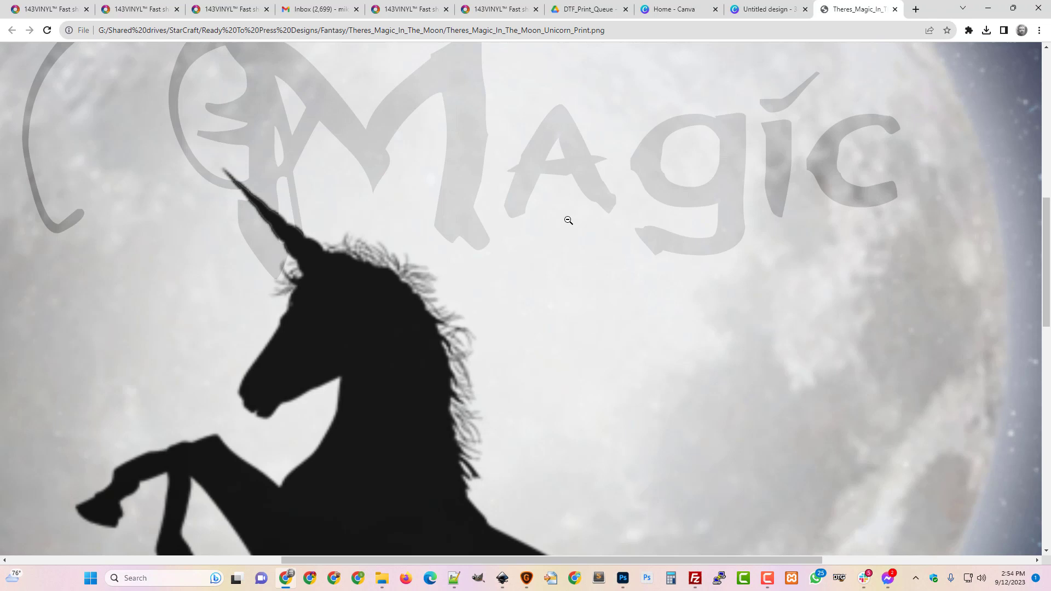
- Back in the Canva design, bring up Share's Download settings showing PNG at size 1
left_click(758, 10)
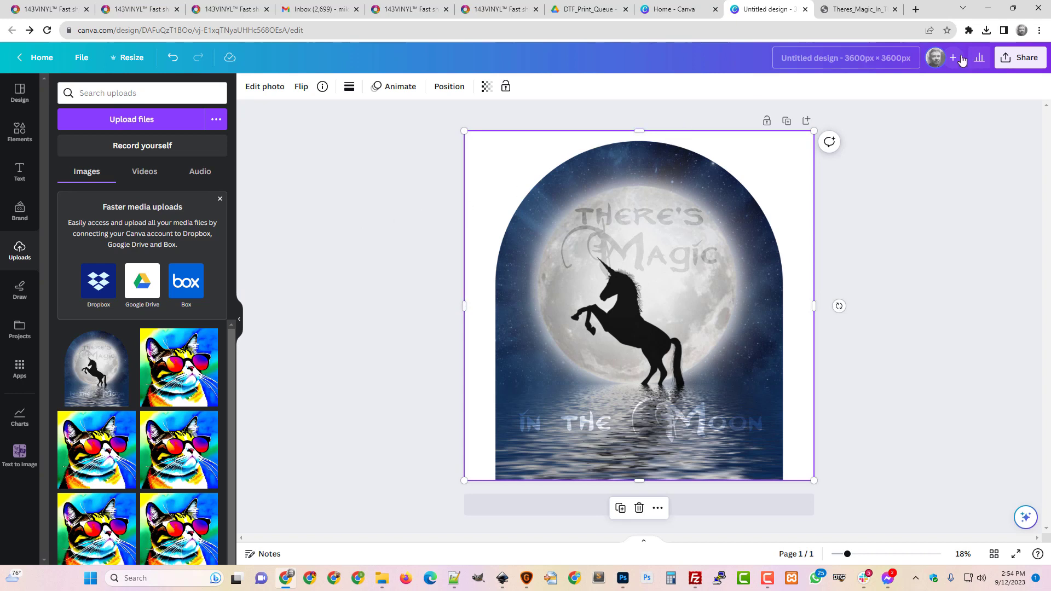
left_click(1020, 58)
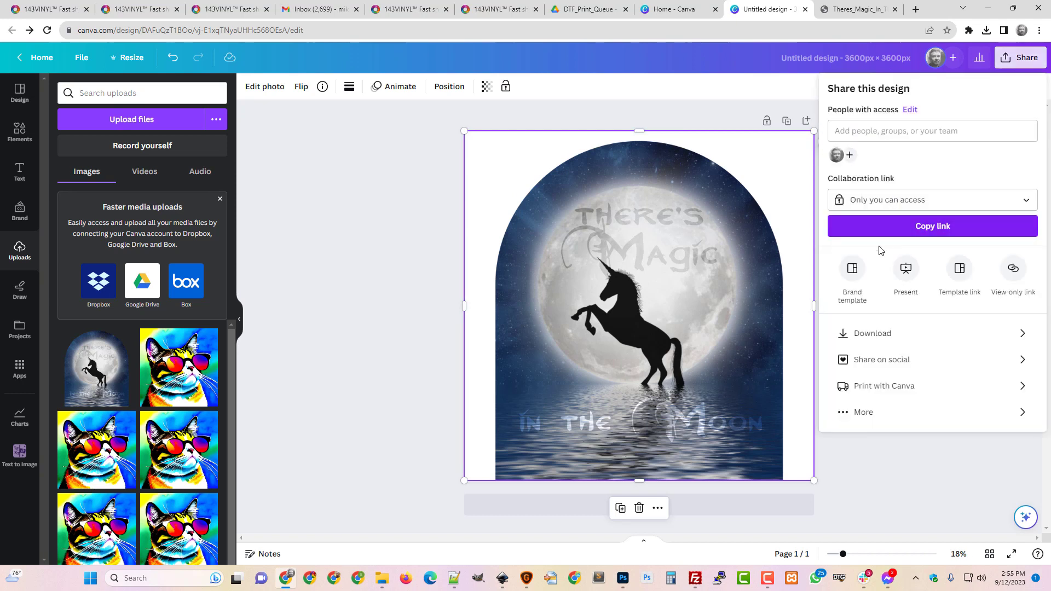
left_click(878, 334)
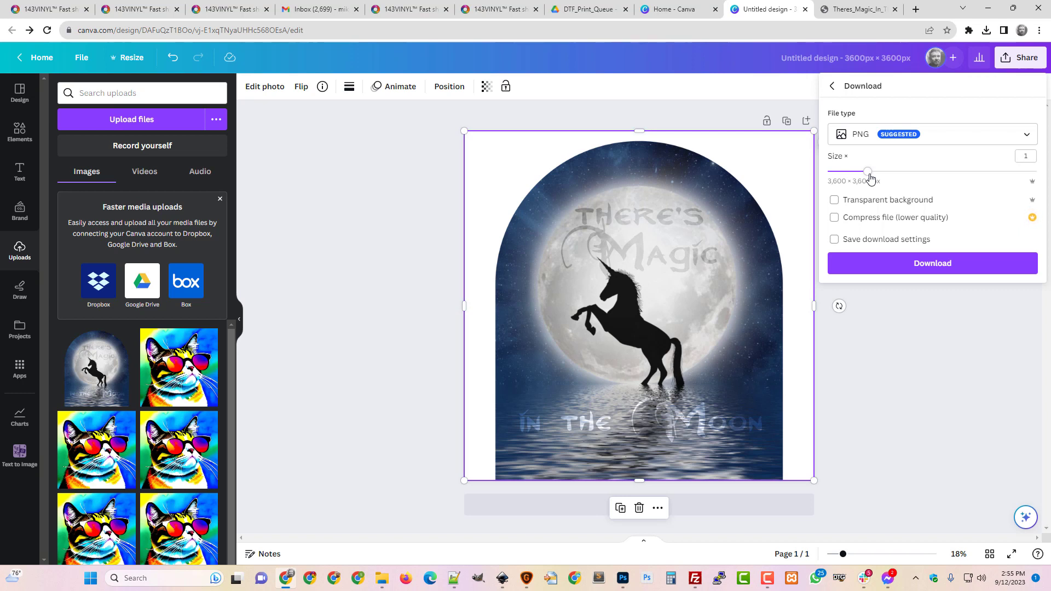
- Set the PNG export size to 1.5 (5400 × 5400 px) with a transparent background
left_click_drag(870, 175, 908, 174)
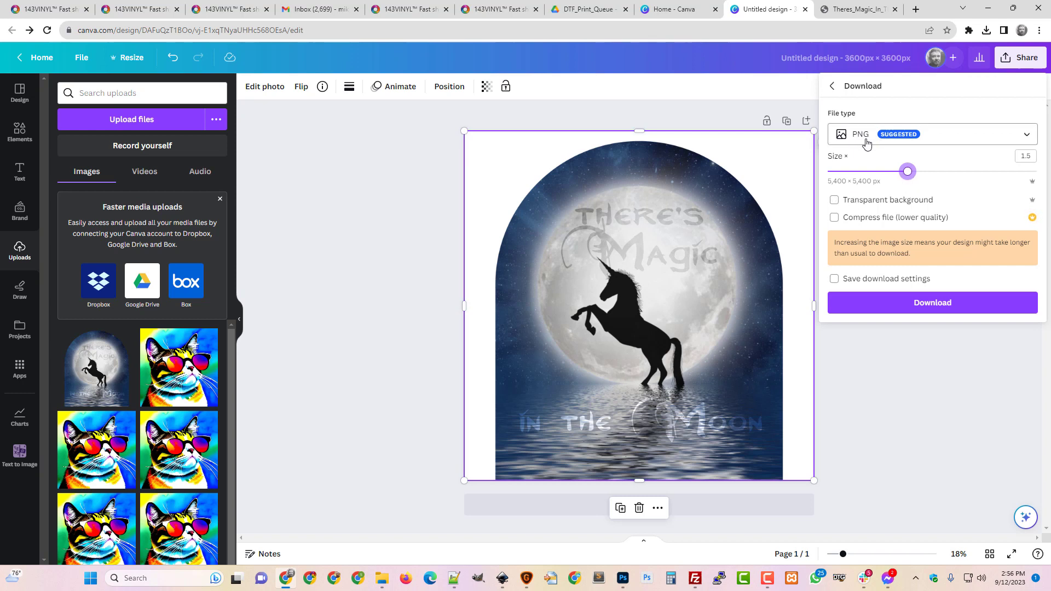
left_click(835, 200)
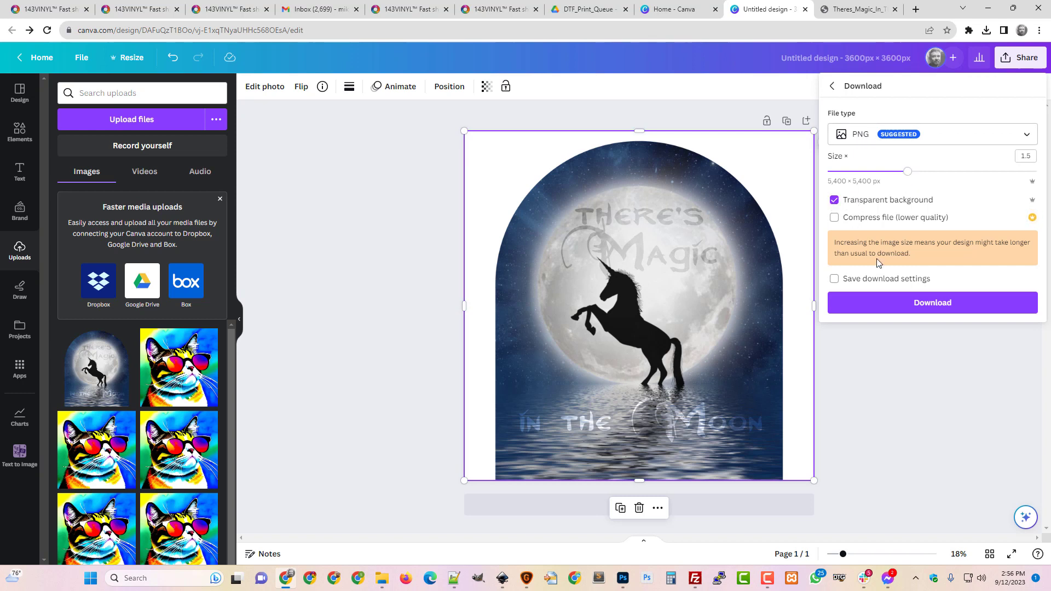